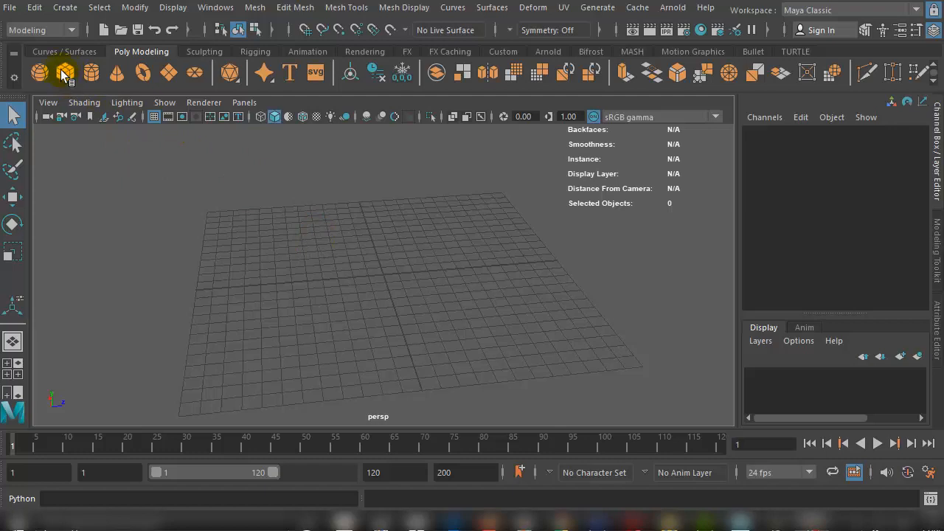
Step: Create two separate polygon cubes on the grid, about 5.2 and 6 units wide, and open the Outliner
left_click(61, 75)
left_click_drag(267, 265, 350, 206)
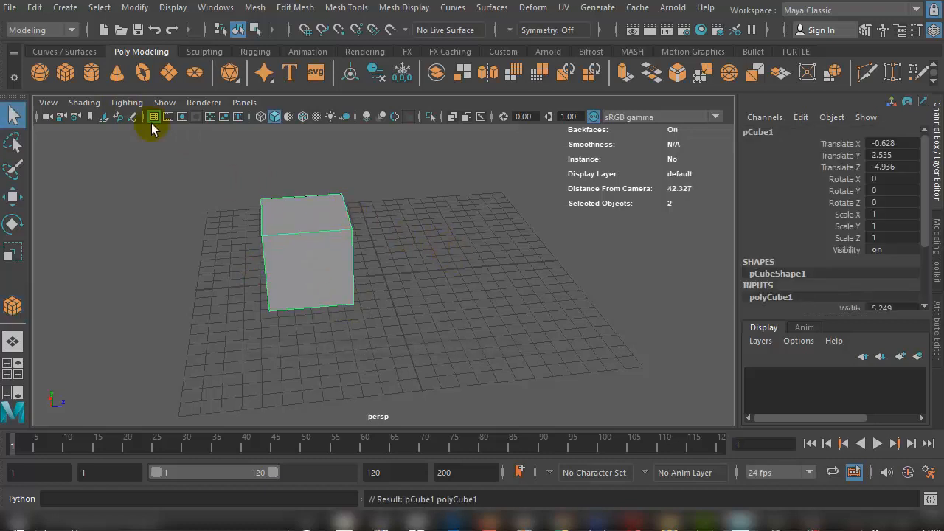
key("g")
left_click_drag(463, 259, 527, 190)
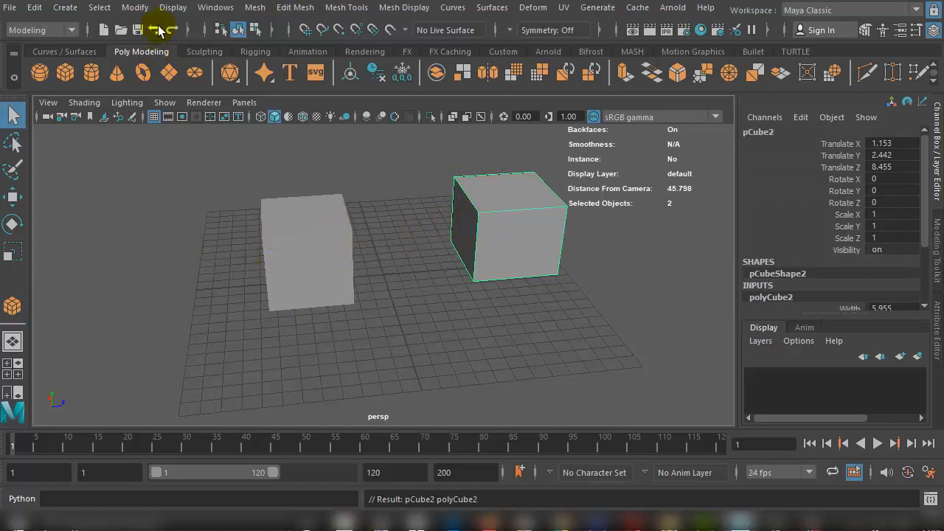
left_click(209, 9)
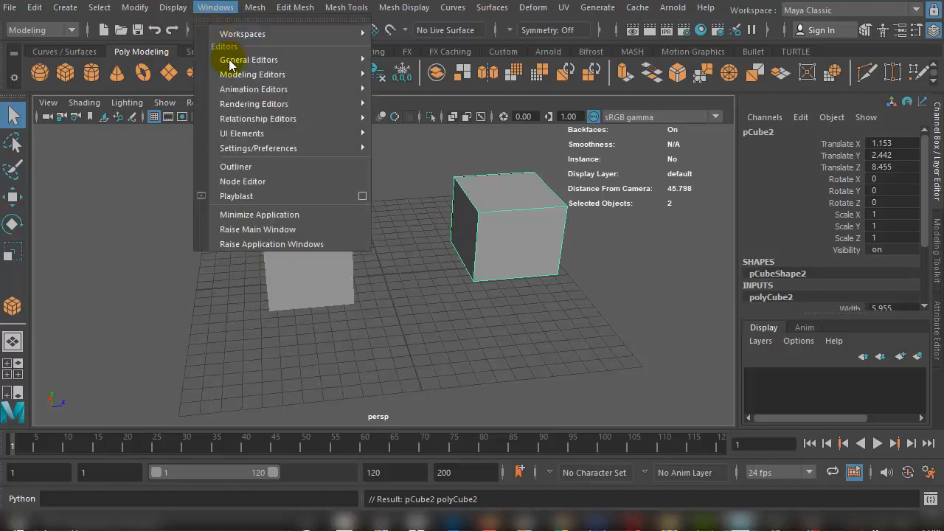
left_click(261, 168)
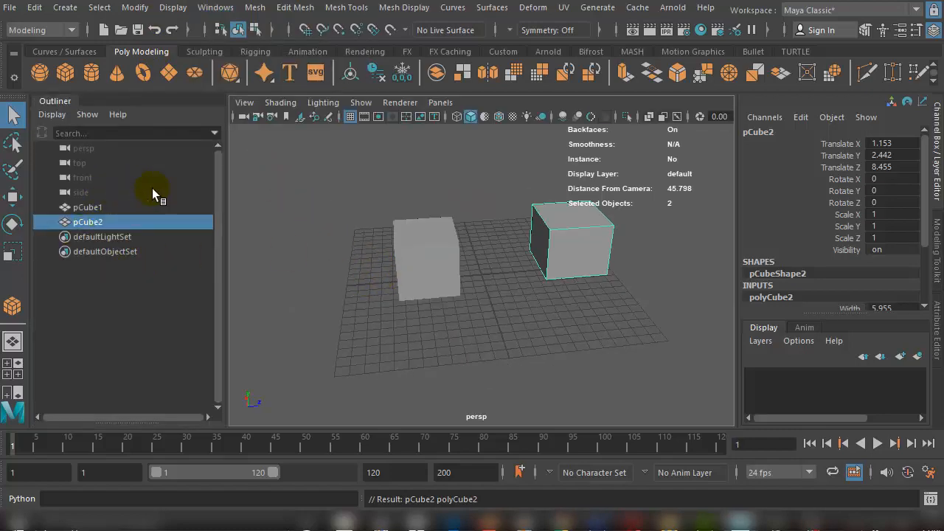
Step: Rotate each cube individually to -15 degrees about its Y axis
left_click(412, 251)
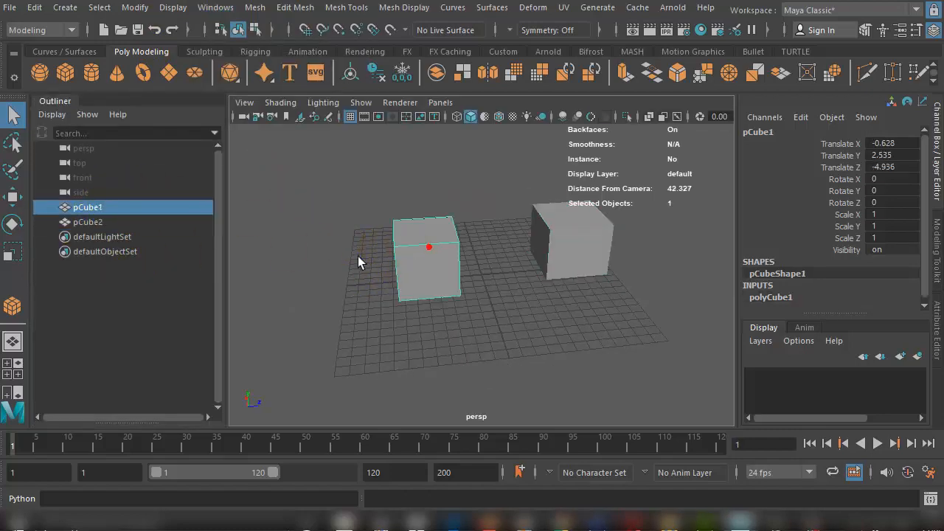
left_click(13, 223)
mouse_move(450, 285)
left_mouse_down()
mouse_move(438, 289)
mouse_move(451, 288)
left_mouse_up()
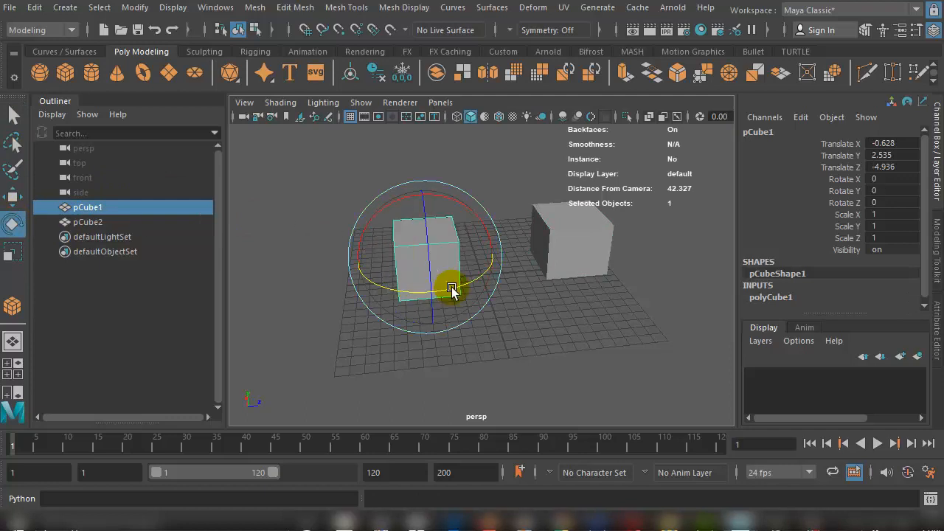
left_click(549, 267)
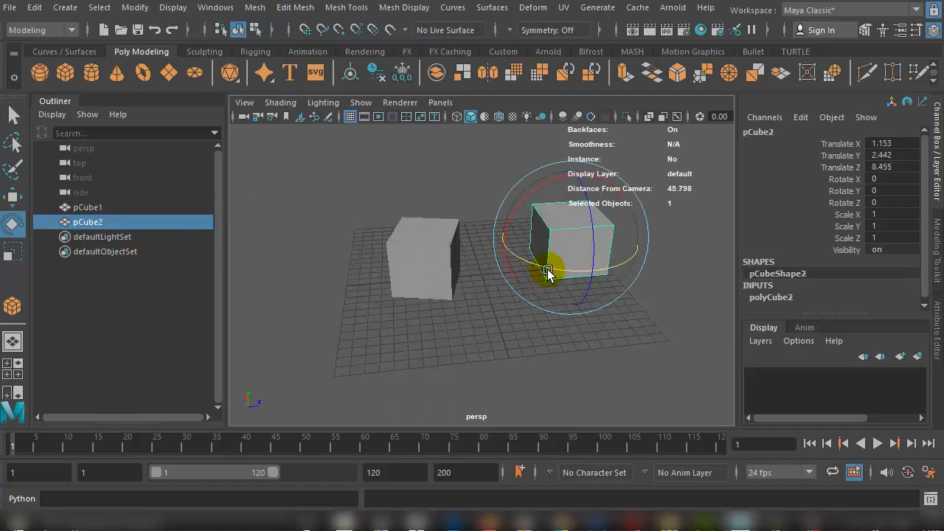
left_click_drag(547, 271, 533, 269)
key("ctrl+z")
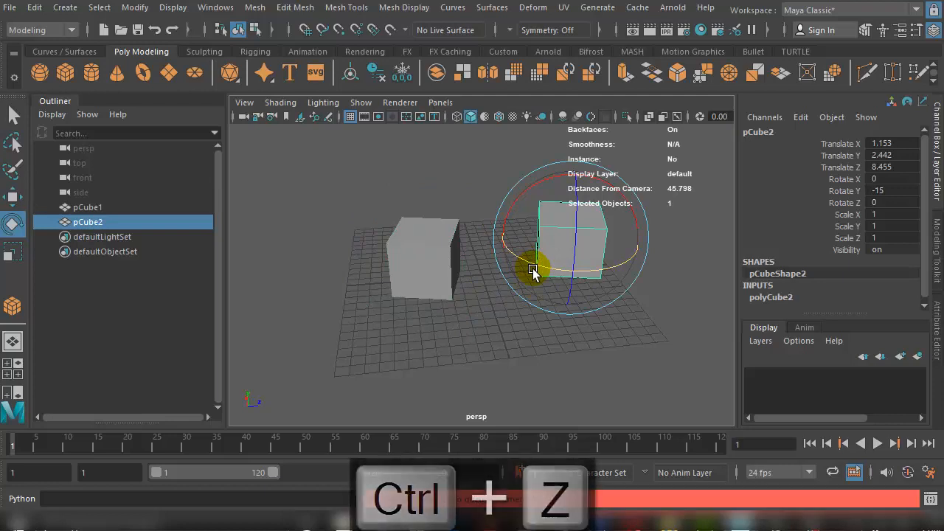
left_click(420, 270)
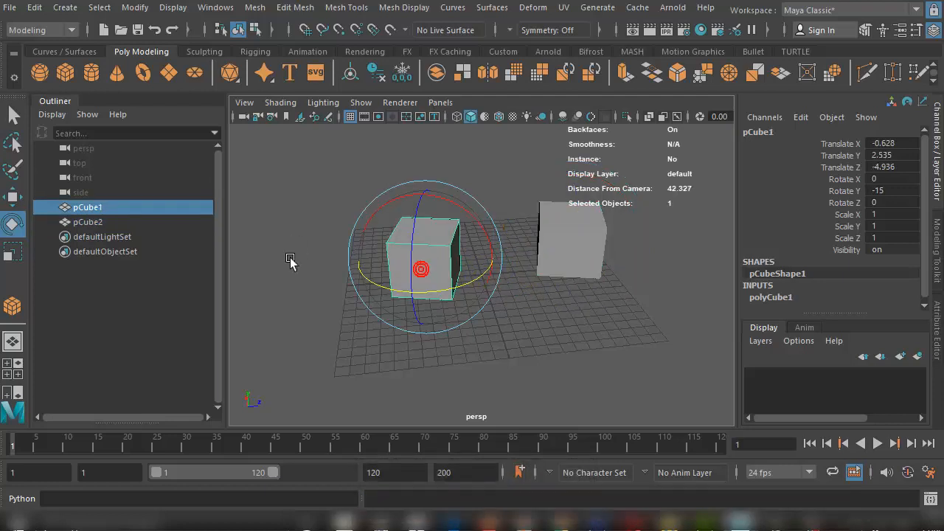
Step: Parent pCube2 under pCube1 in the Outliner and expand the hierarchy to select parent and child in turn
left_click(81, 223)
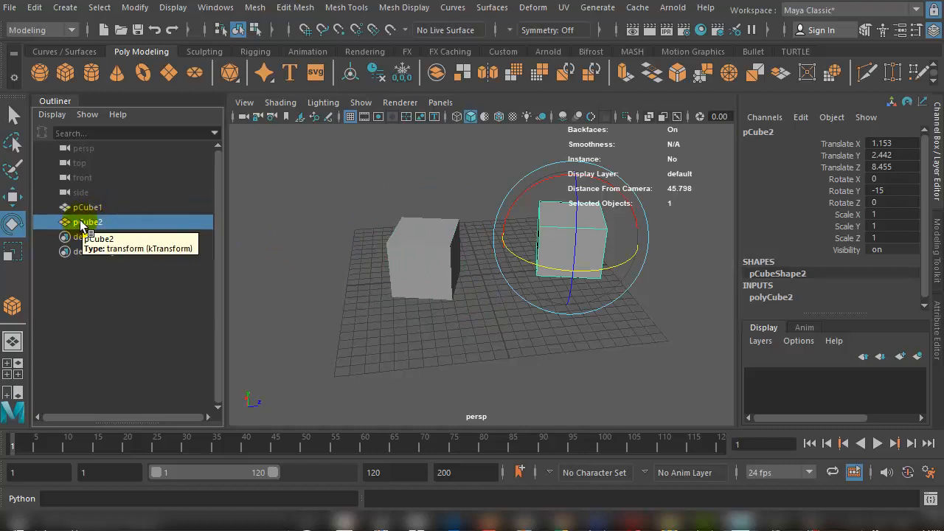
left_click_drag(82, 226, 87, 210)
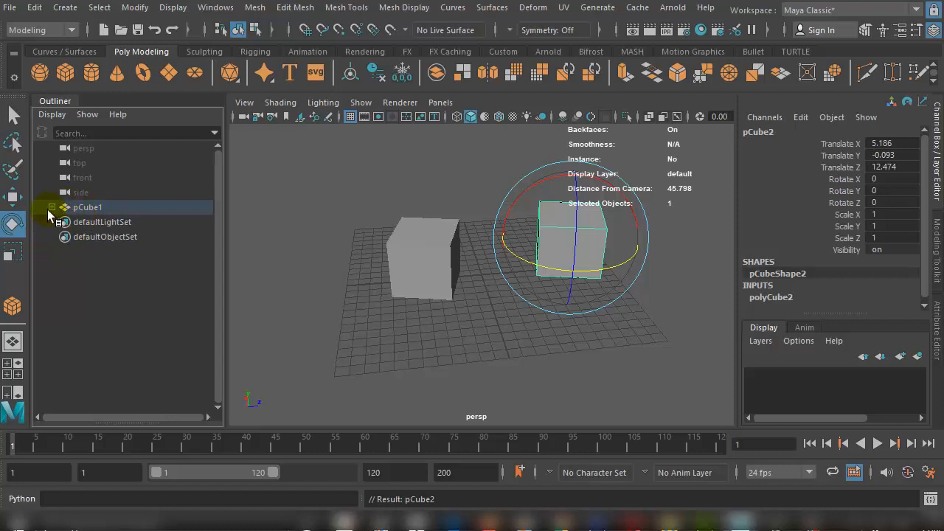
left_click(52, 207)
left_click(97, 222)
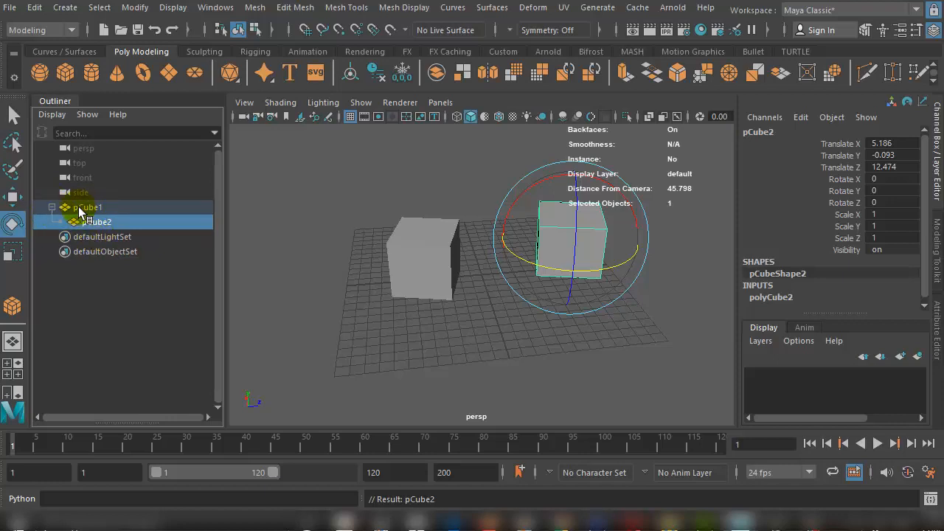
left_click(80, 209)
left_click(93, 224)
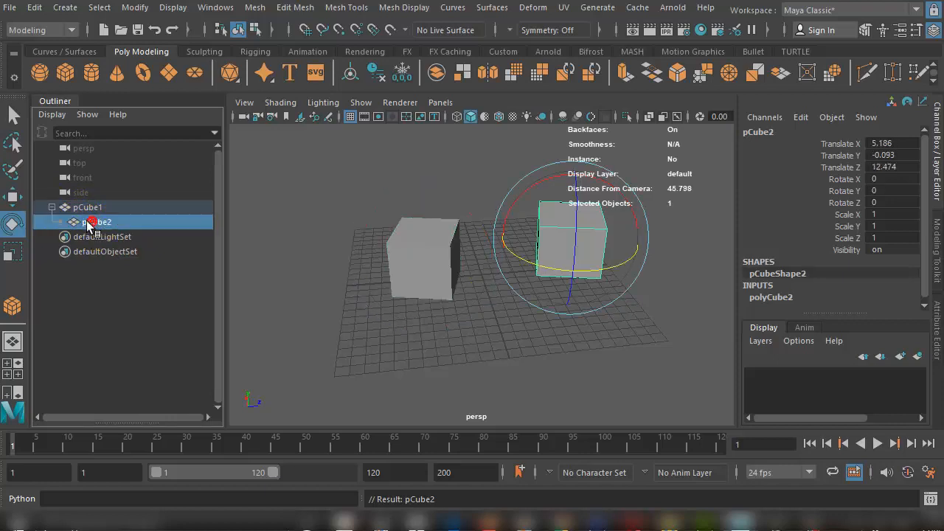
Step: Move the parent pCube1 along Z together with its child, to about Z -5.4
left_click(79, 209)
left_click(14, 194)
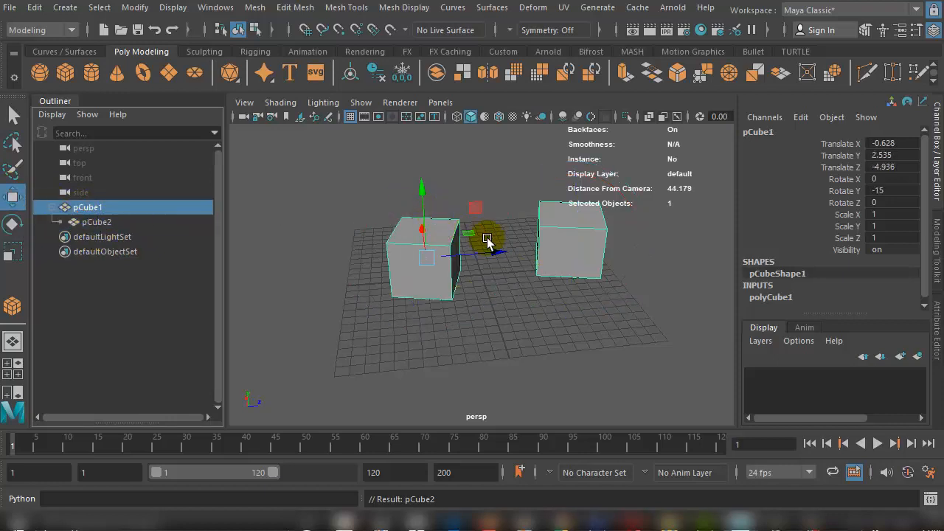
left_click_drag(492, 250, 418, 247)
key("ctrl+z")
Step: Move only the child pCube2, placing it at about X 1.16 and Z 14.7 relative to its parent
left_click(77, 221)
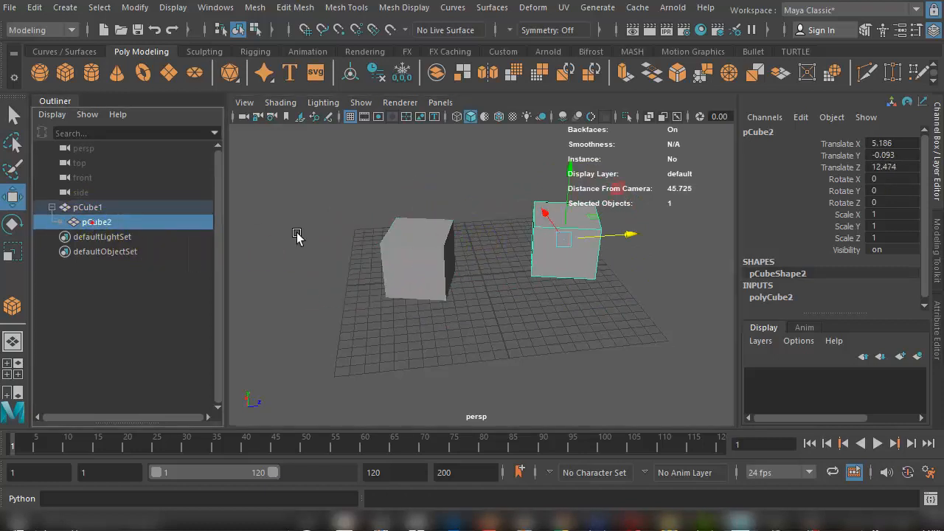
left_click_drag(626, 228, 564, 225)
left_click(101, 219)
Step: Rotate the parent pCube1 together with its child so its Y rotation is 0
left_click(87, 208)
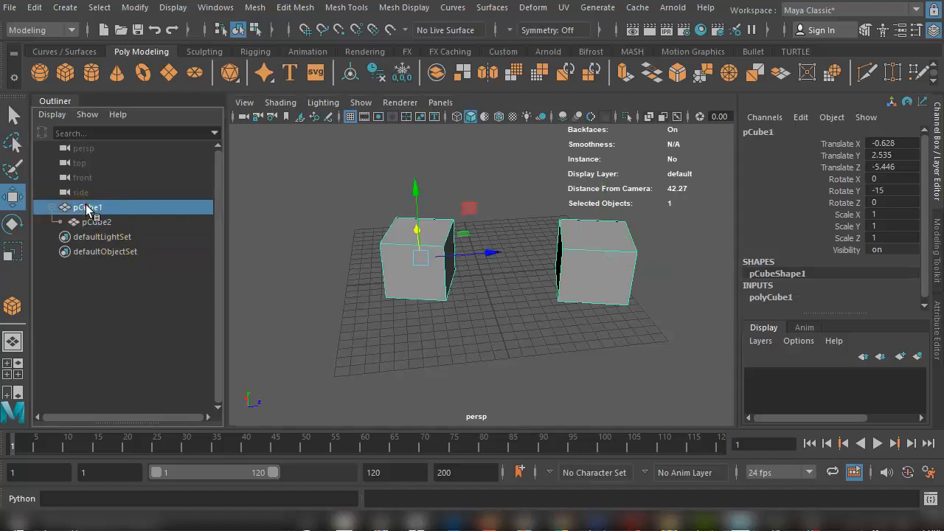
left_click(13, 223)
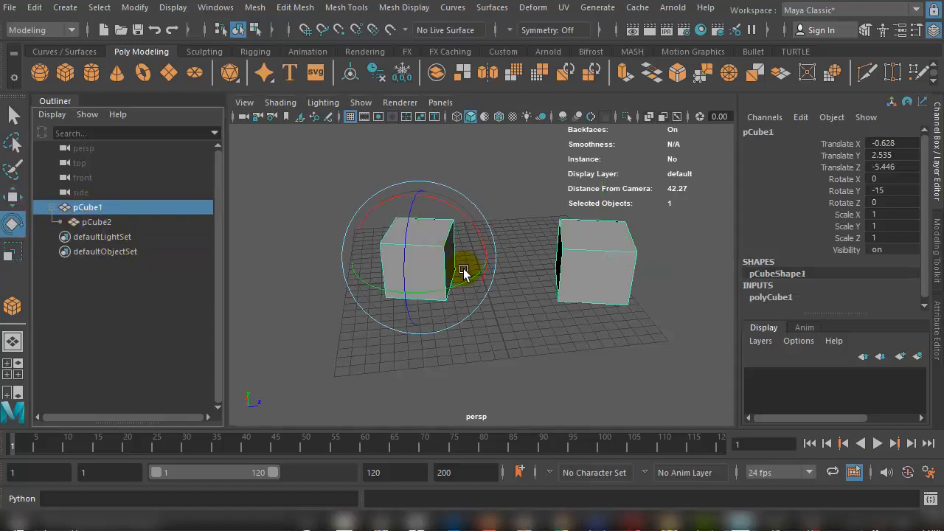
left_click_drag(464, 281, 383, 244)
Step: Scale the parent pCube1 to about 1.18 in X and Z and flatten it to about 0.42 in Y
left_click(12, 251)
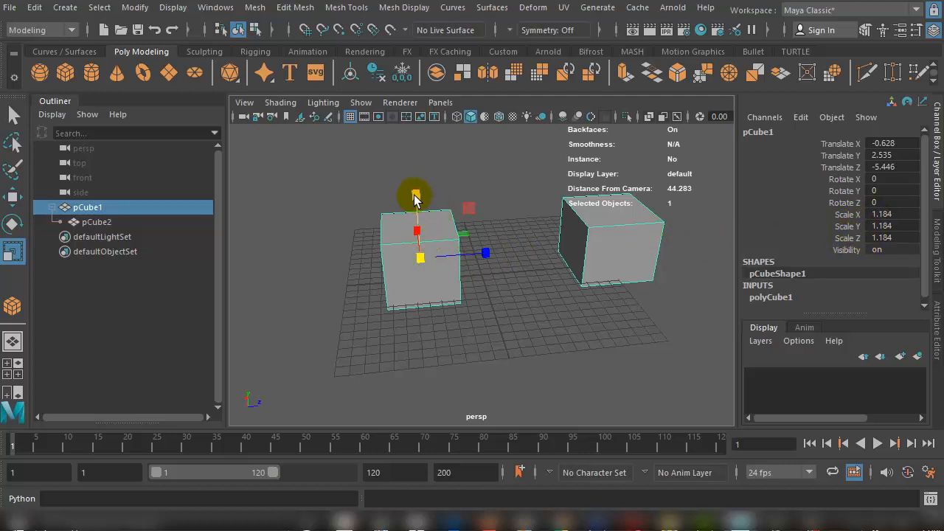
left_click_drag(418, 196, 423, 245)
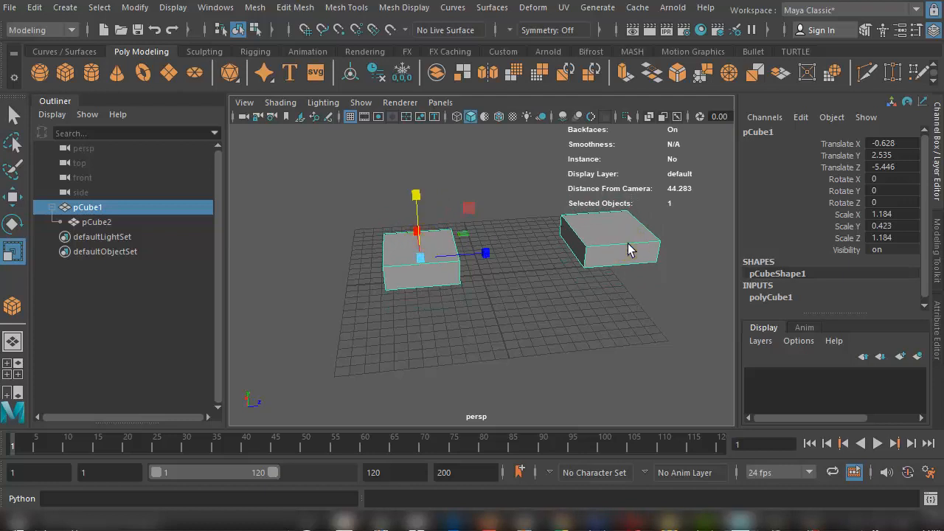
left_click(622, 246)
left_click(430, 257)
left_click_drag(56, 206, 86, 207)
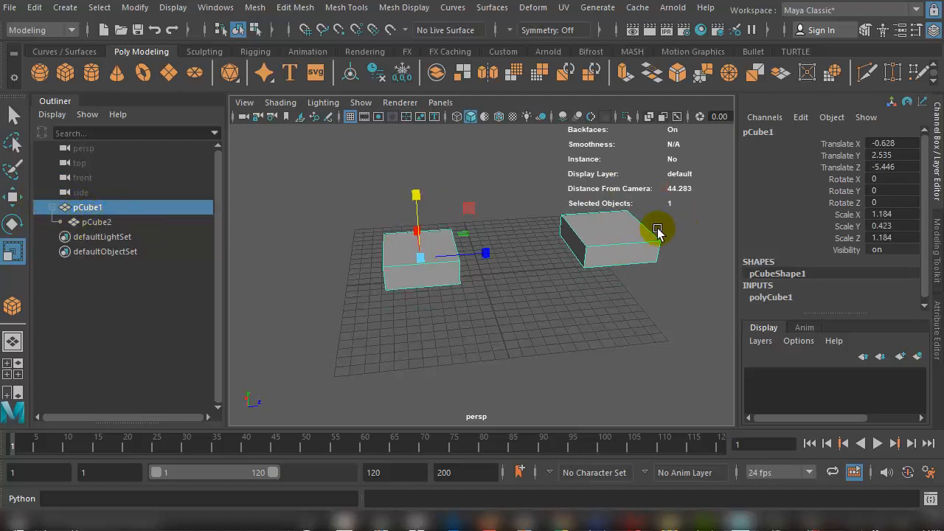
Step: Rotate the child pCube2 30 degrees about X, inspect its shape from the side, and return the rotation to 0
left_click(621, 247)
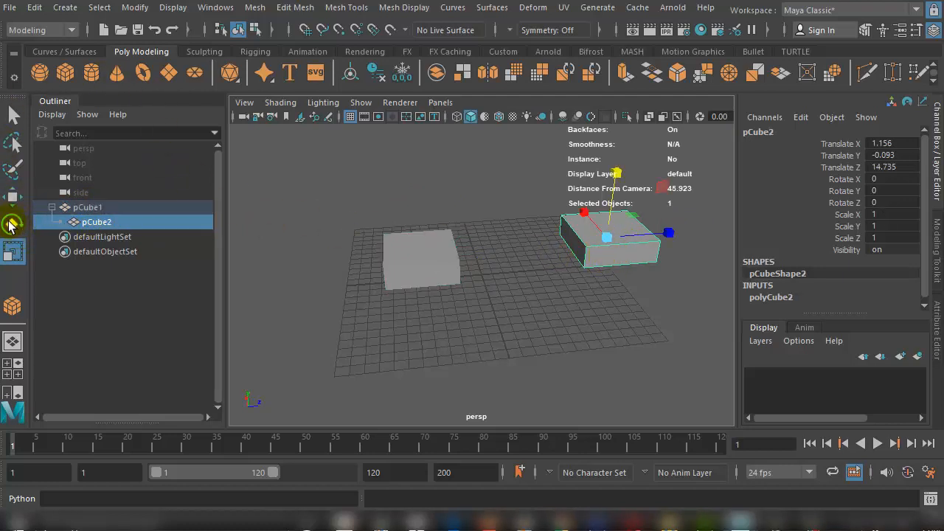
left_click(11, 224)
left_click_drag(685, 257, 518, 272, "alt")
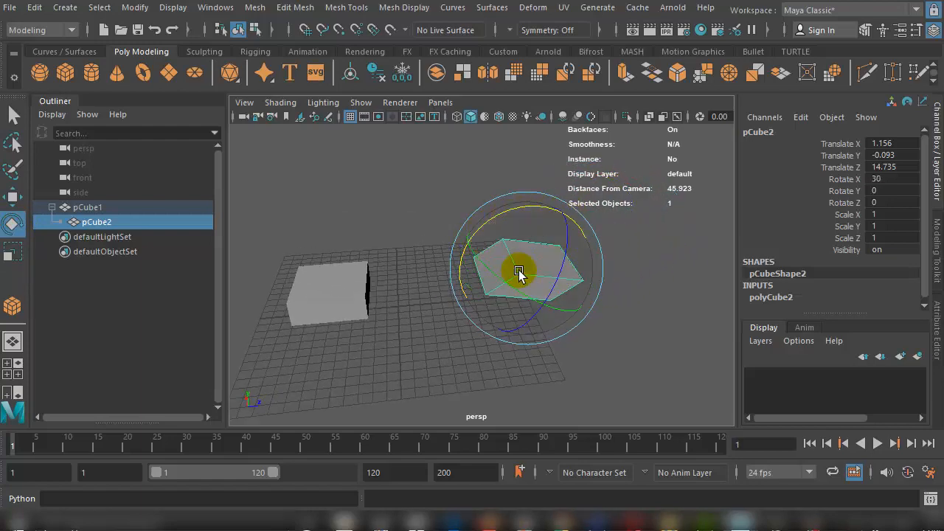
left_click_drag(526, 237, 505, 190, "alt")
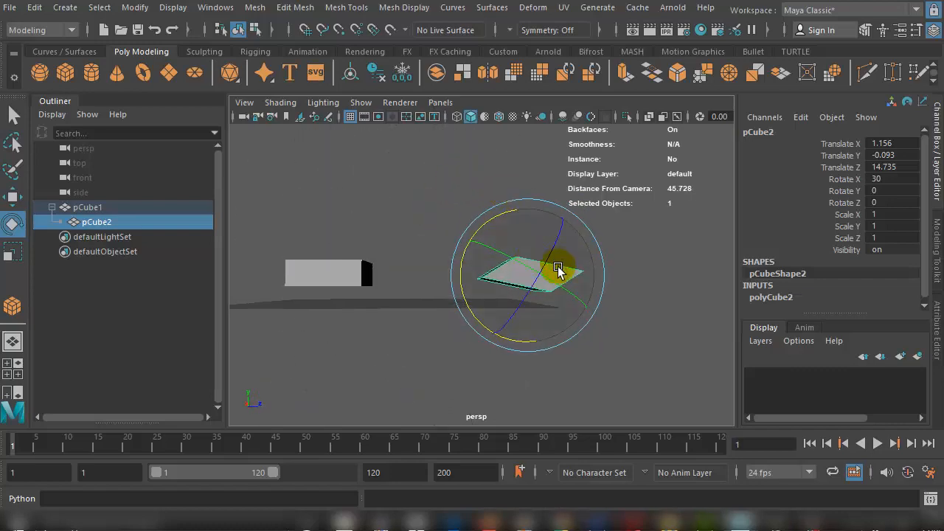
left_click_drag(559, 270, 478, 249)
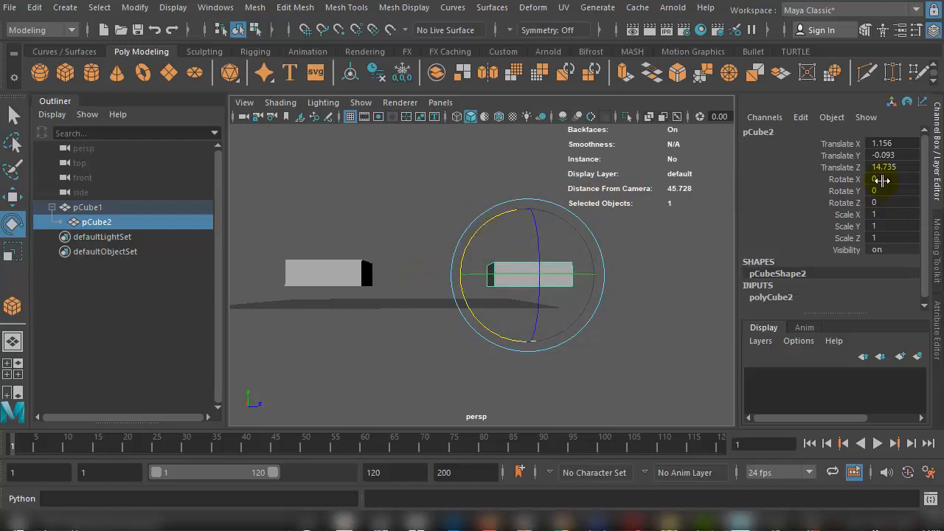
Step: Freeze the transformations of the parent pCube1 and its child
left_click_drag(480, 210, 375, 249, "alt")
left_click(348, 259)
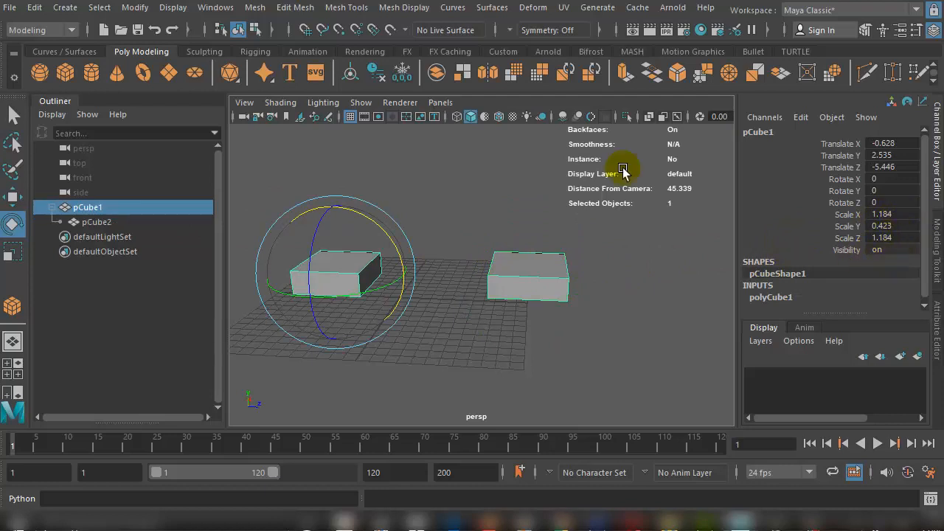
left_click(133, 10)
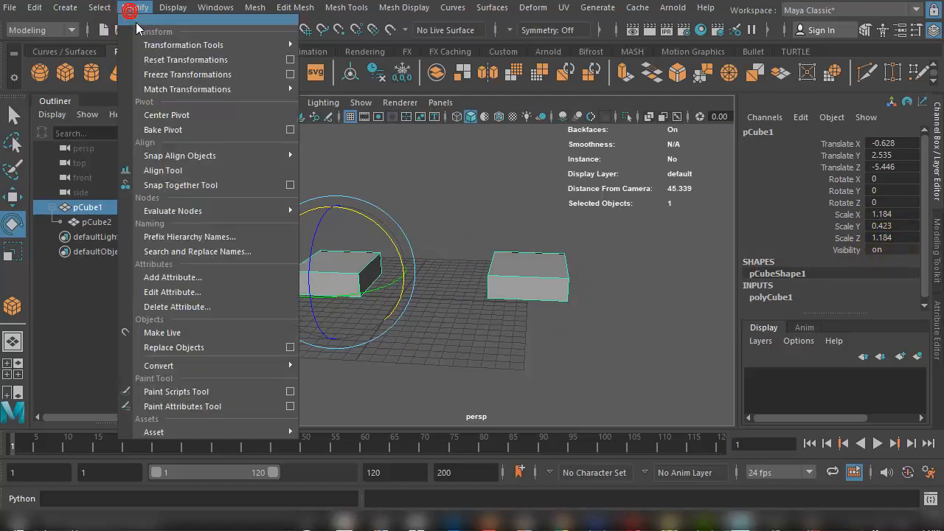
left_click(155, 74)
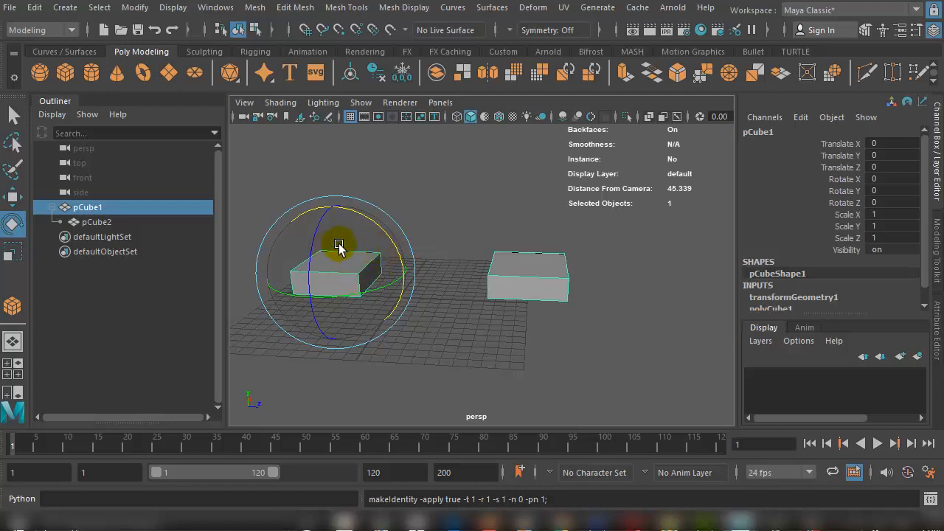
Step: Check the translate, rotate and scale values of the parent and child cubes in turn
left_click(518, 276)
left_click(344, 283)
left_click(532, 280)
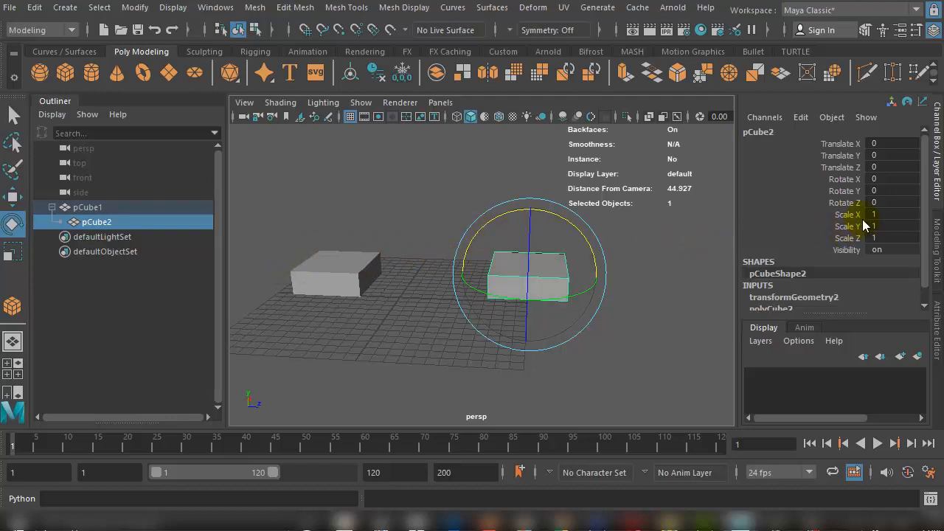
left_click(318, 264)
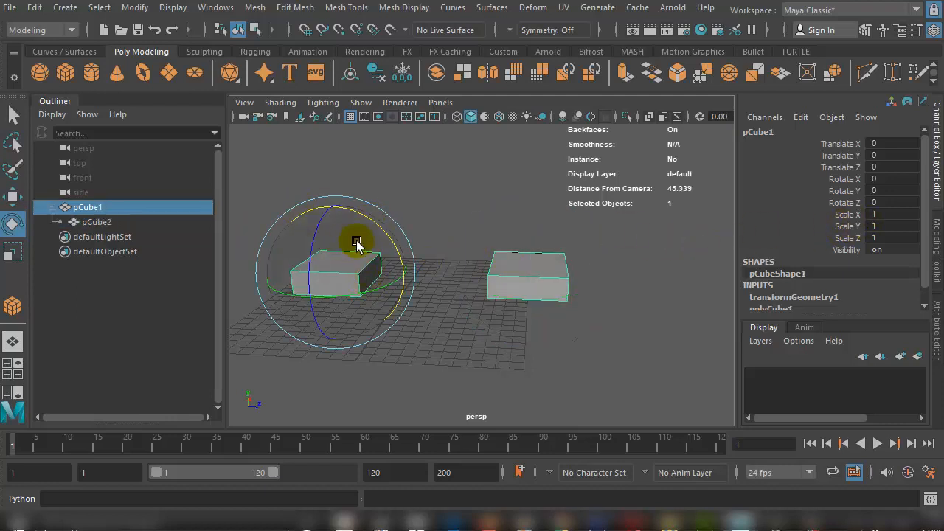
Step: Try rotating the child pCube2 about its X axis after freezing the transformations
left_click(495, 260)
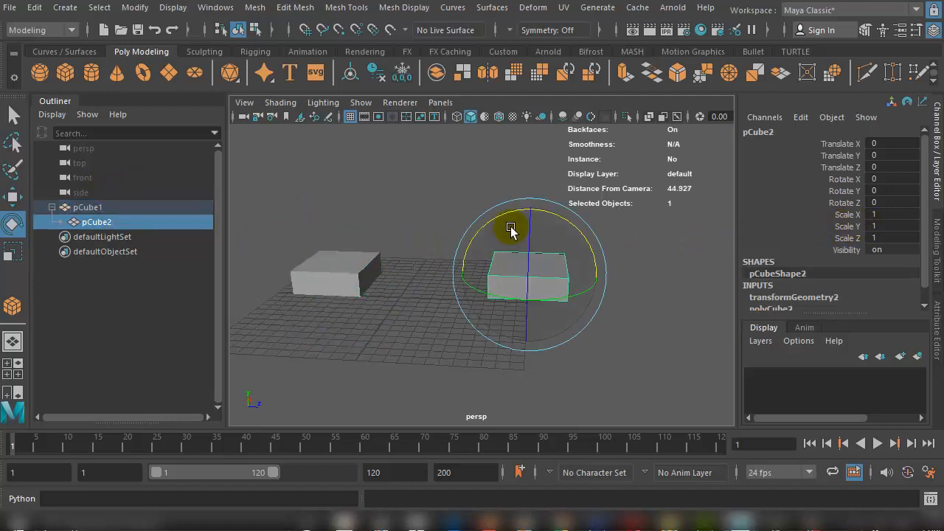
mouse_move(508, 217)
left_mouse_down()
mouse_move(438, 242)
mouse_move(617, 204)
mouse_move(514, 213)
mouse_move(397, 264)
mouse_move(472, 211)
mouse_move(507, 215)
left_mouse_up()
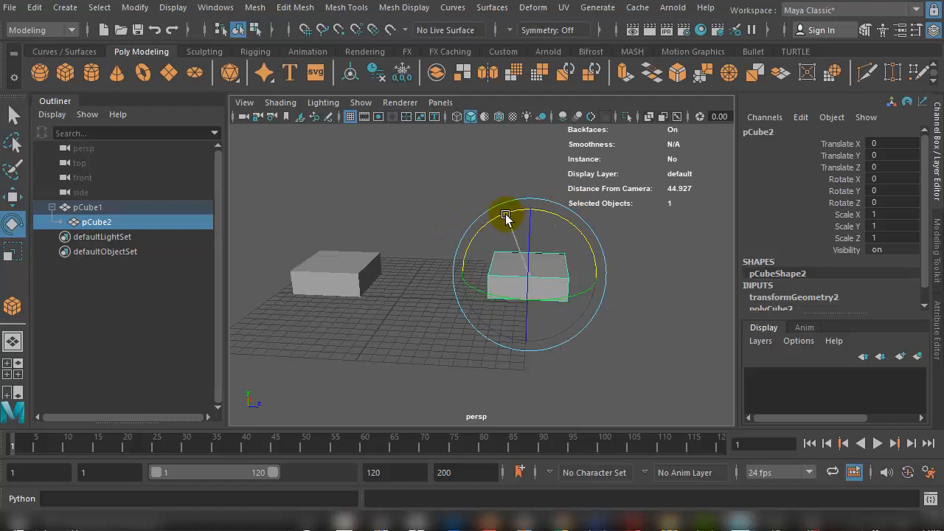
left_click_drag(505, 215, 480, 226)
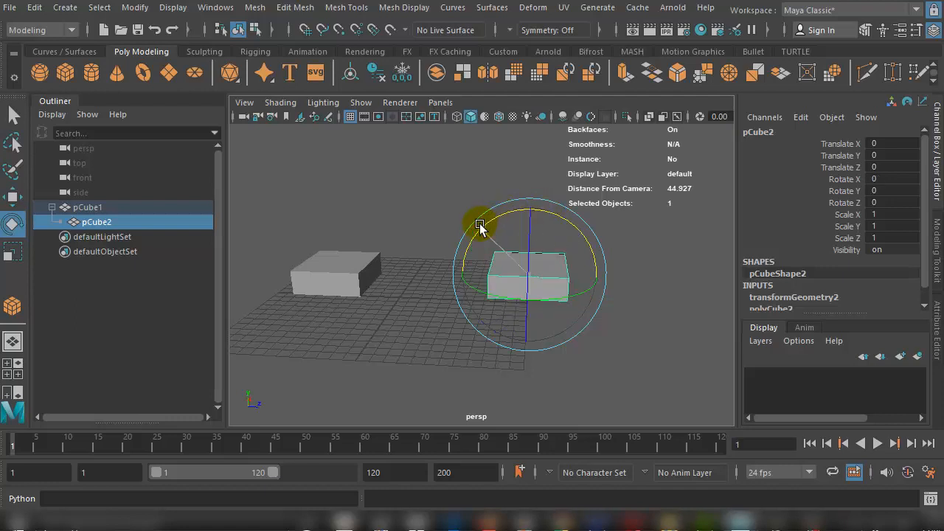
left_click(312, 273)
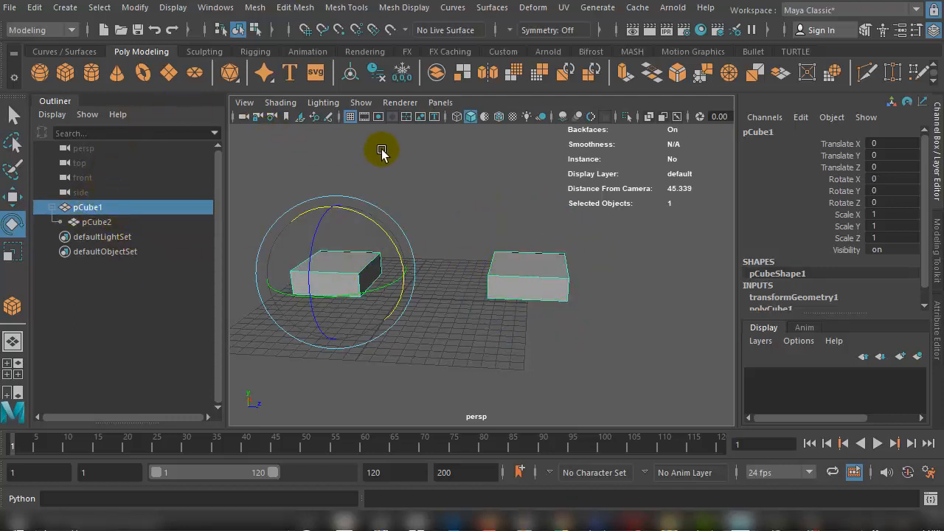
left_click(324, 277)
left_click(419, 234)
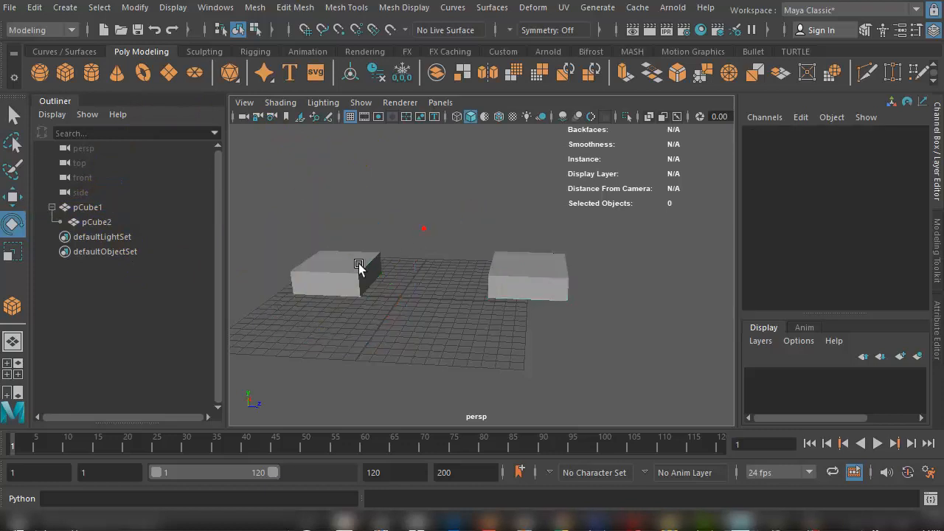
left_click(351, 268)
left_click(519, 262)
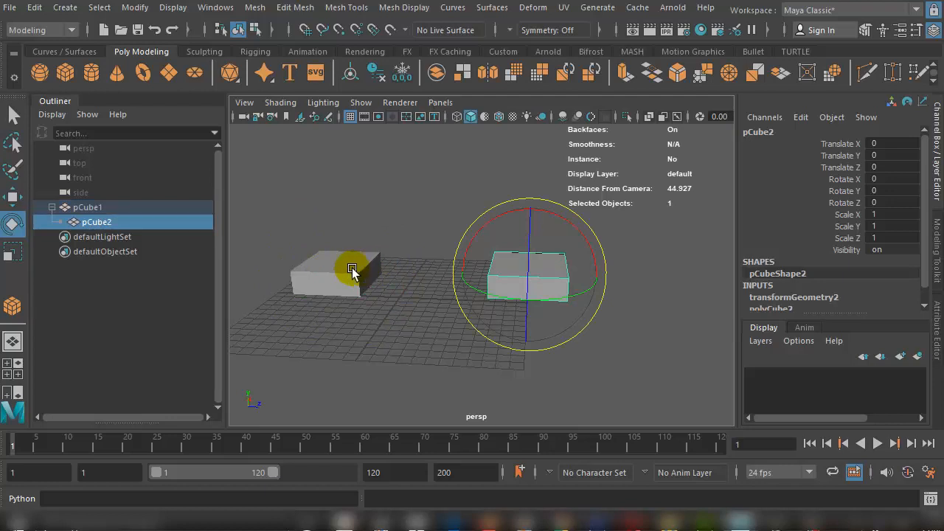
Step: Delete the child cube pCube2
left_click(387, 233)
left_click(508, 268)
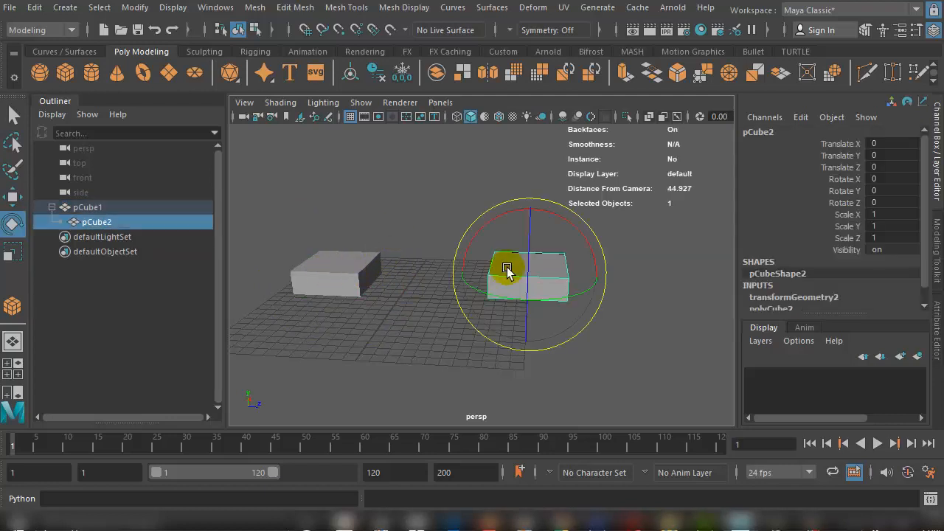
key("Delete")
Step: Move the remaining cube pCube1 about 11.4 units along the Z axis
left_click(338, 276)
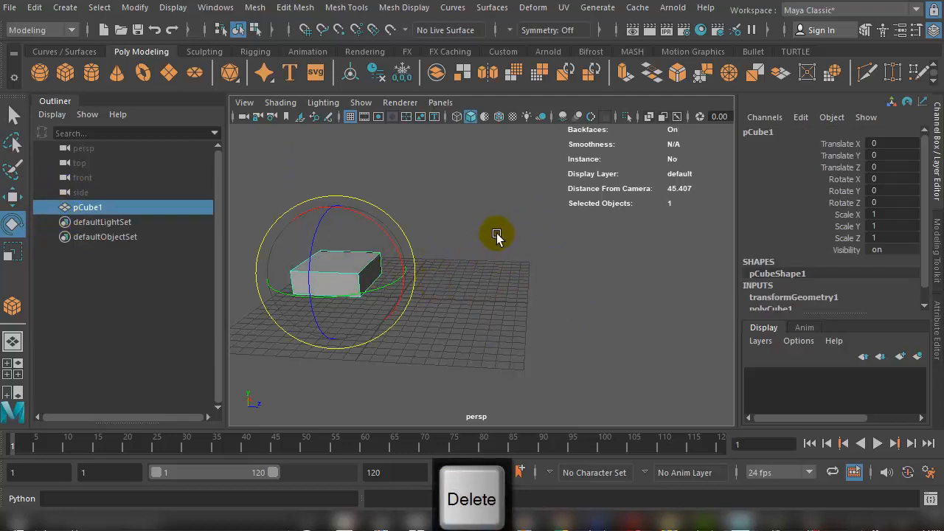
left_click(315, 267)
left_click(12, 196)
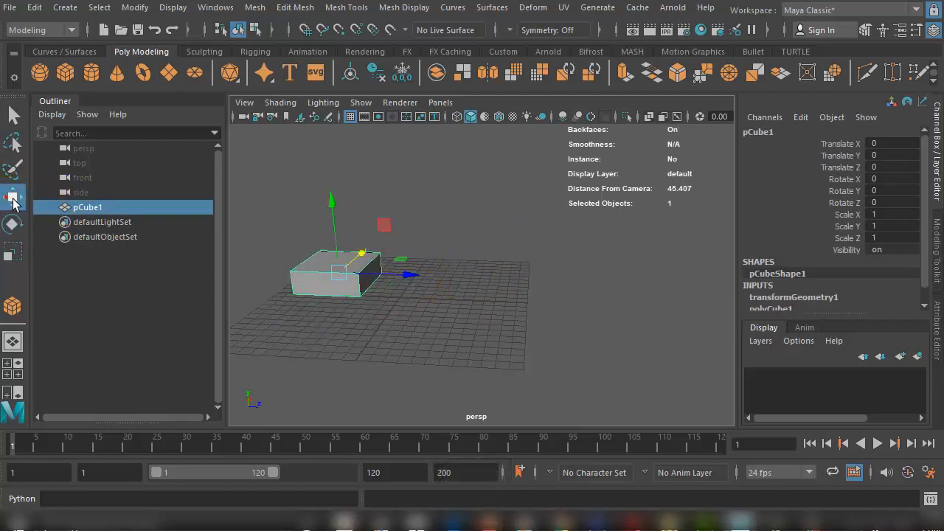
left_click_drag(432, 274, 536, 271)
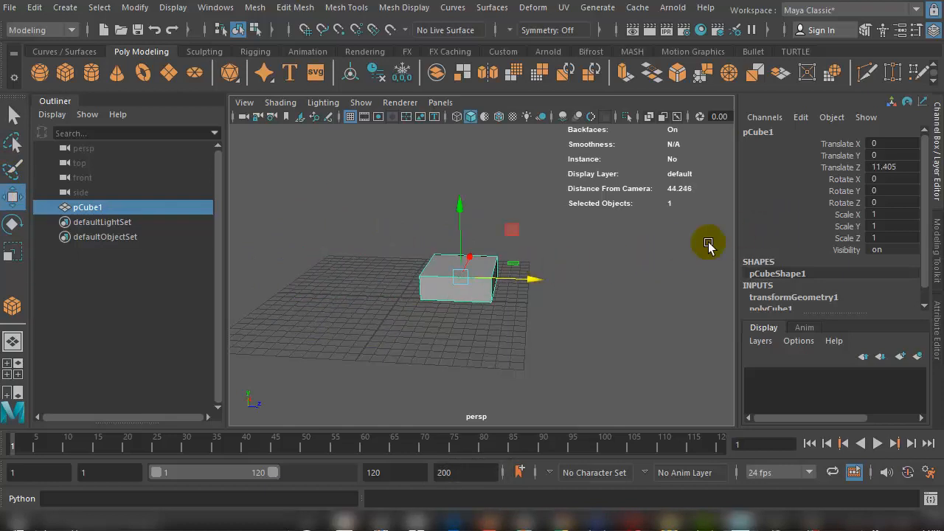
Step: Examine the attributes of pCube1's transform, pCubeShape1, transformGeometry1 and polyCube1 nodes in turn
left_click(937, 327)
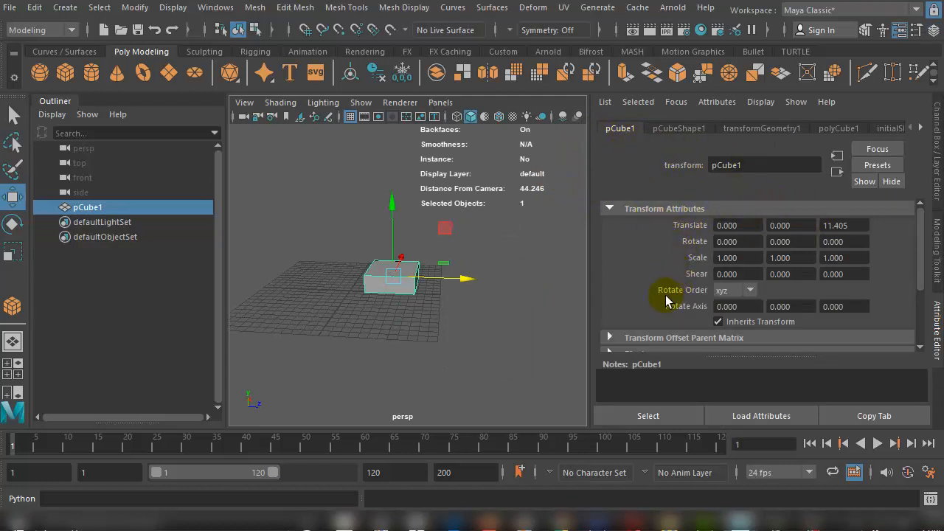
left_click(674, 131)
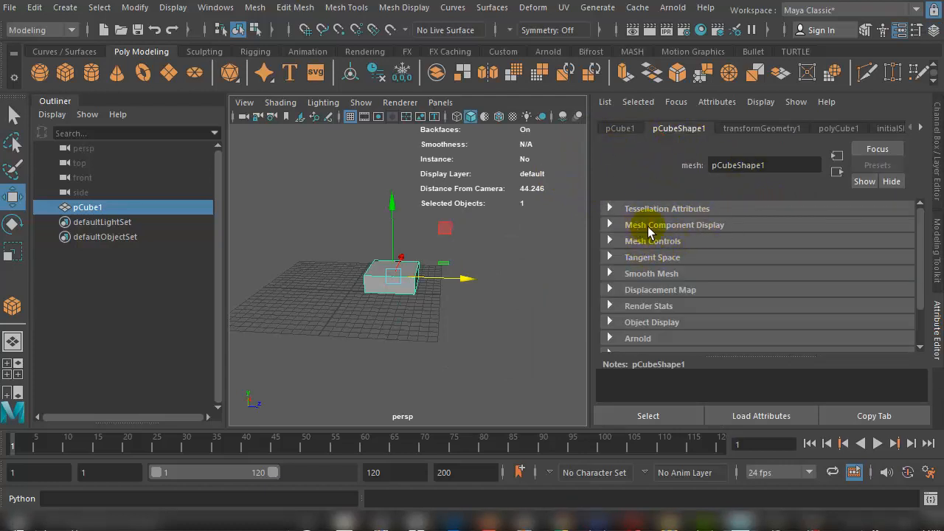
left_click(741, 130)
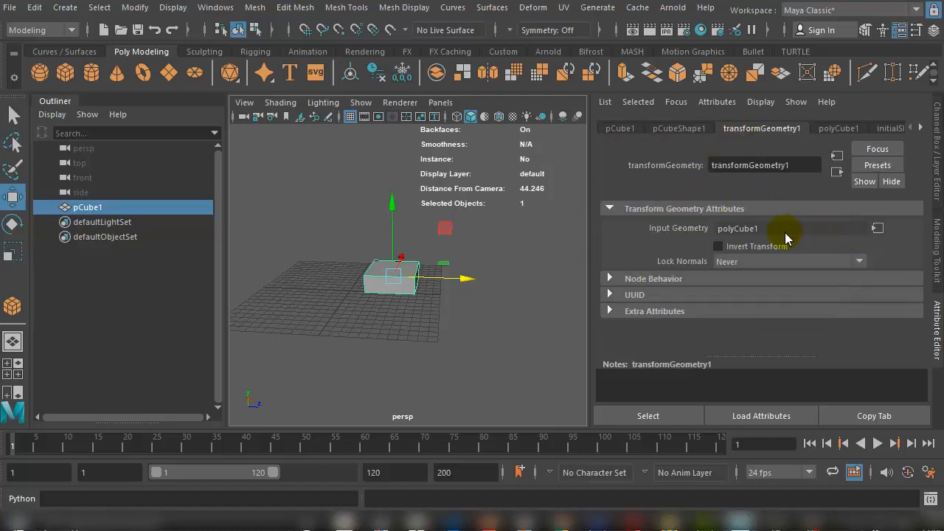
left_click(837, 172)
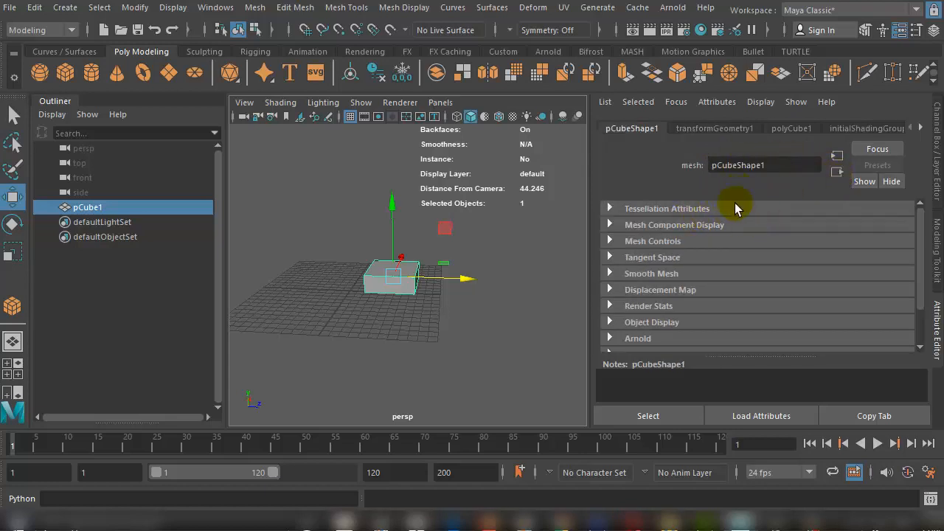
left_click(715, 129)
left_click(782, 132)
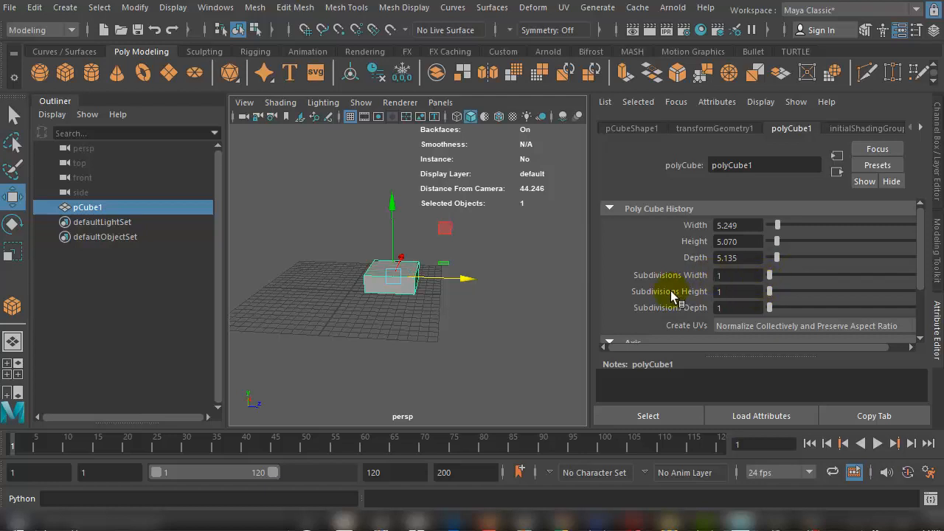
scroll(744, 257, "down", 2)
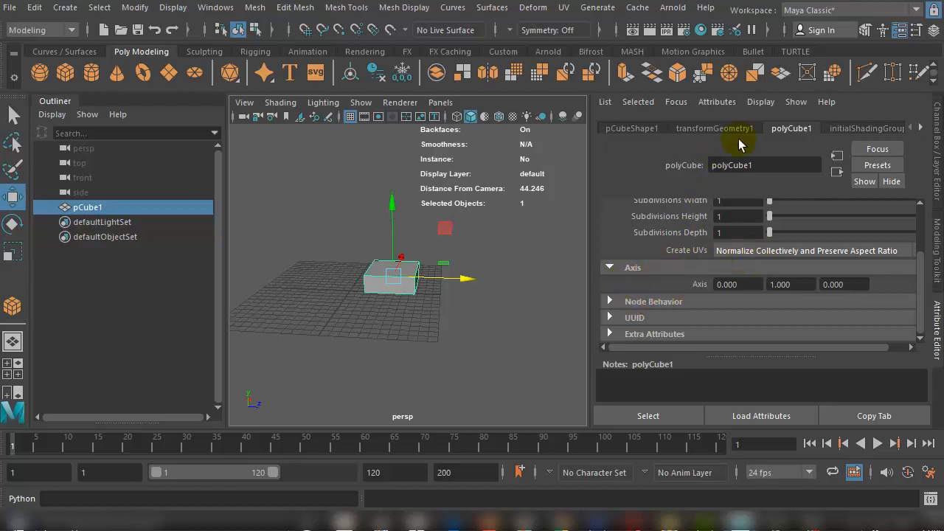
Step: Set the colour of lambert1, the surface material of the cube's initialShadingGroup, to green
left_click(831, 130)
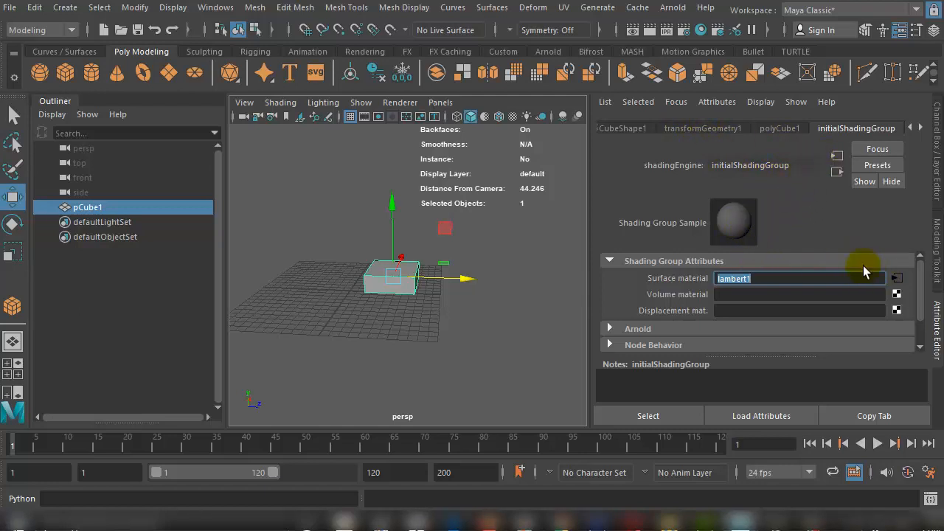
left_click(897, 278)
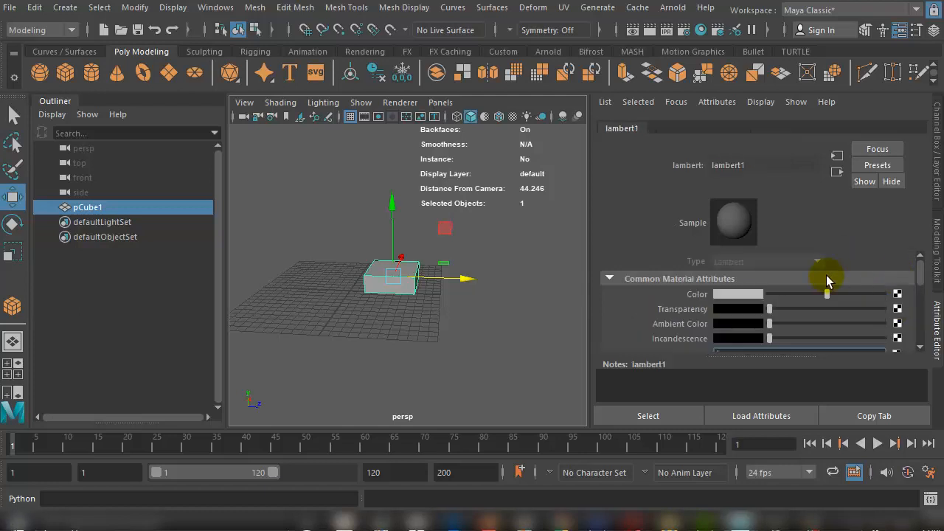
left_click(749, 295)
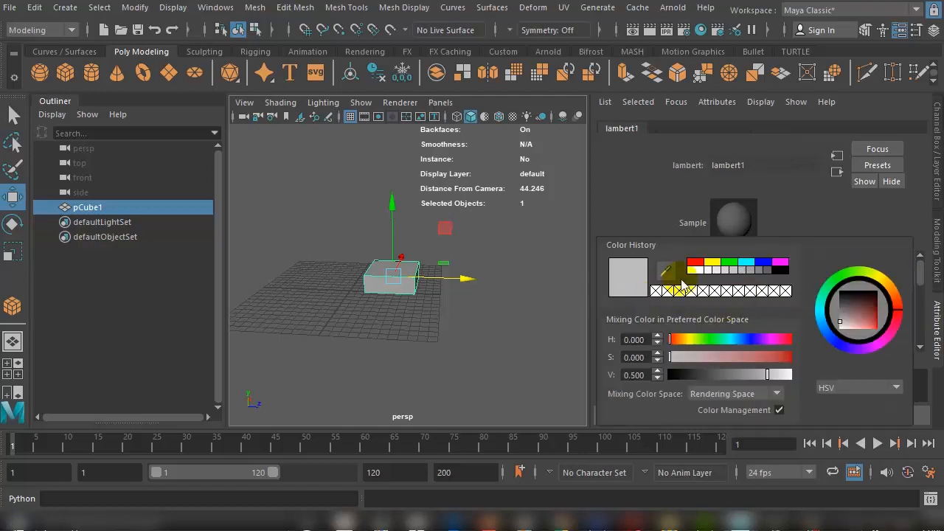
left_click(727, 262)
left_click(818, 218)
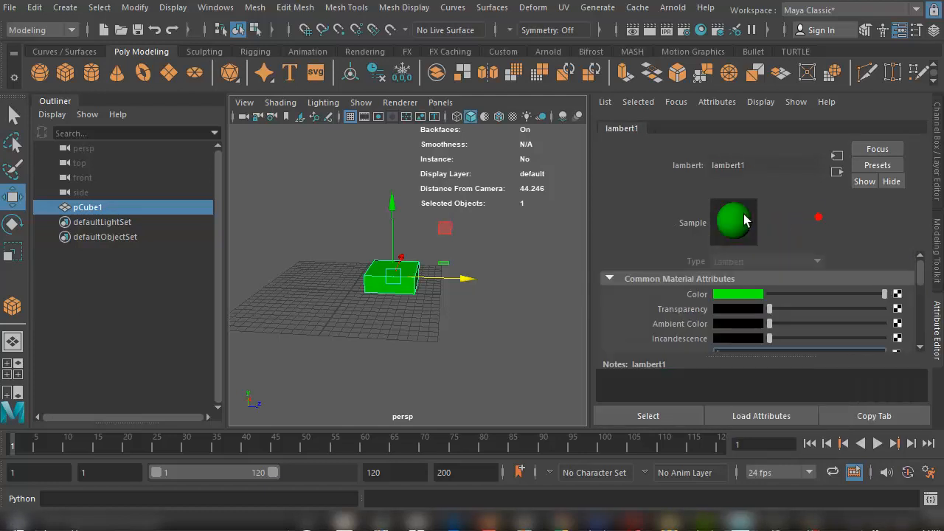
Step: Insert an edge loop across the top face of pCube1, near its middle
left_click(417, 304)
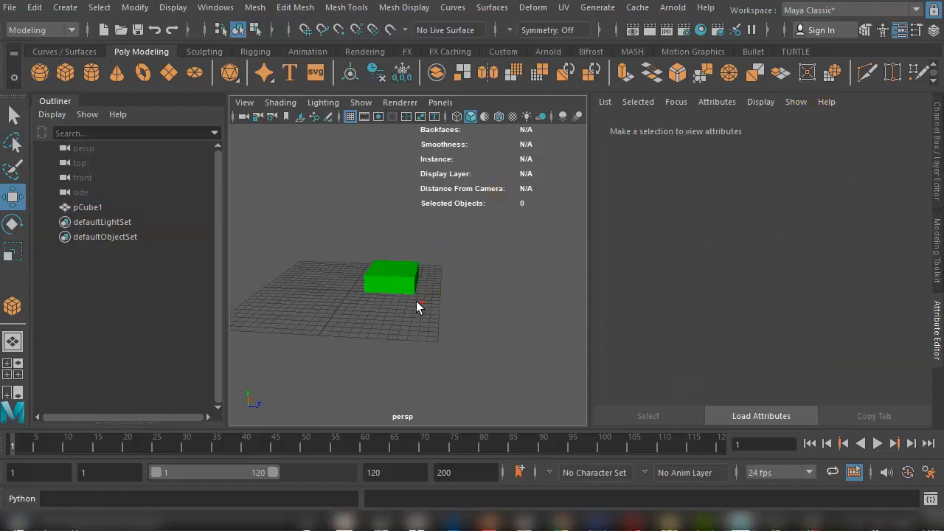
left_click(394, 287)
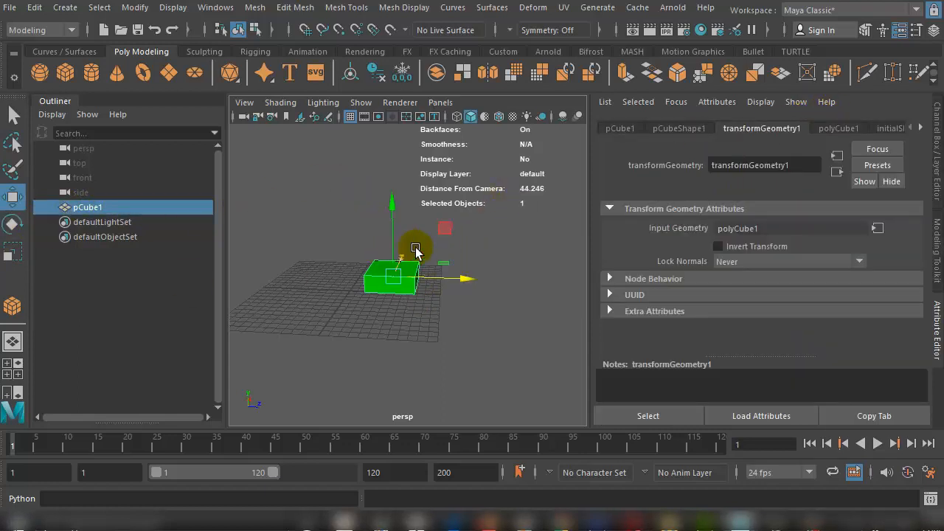
scroll(430, 259, "up", 5)
scroll(407, 251, "down", 3)
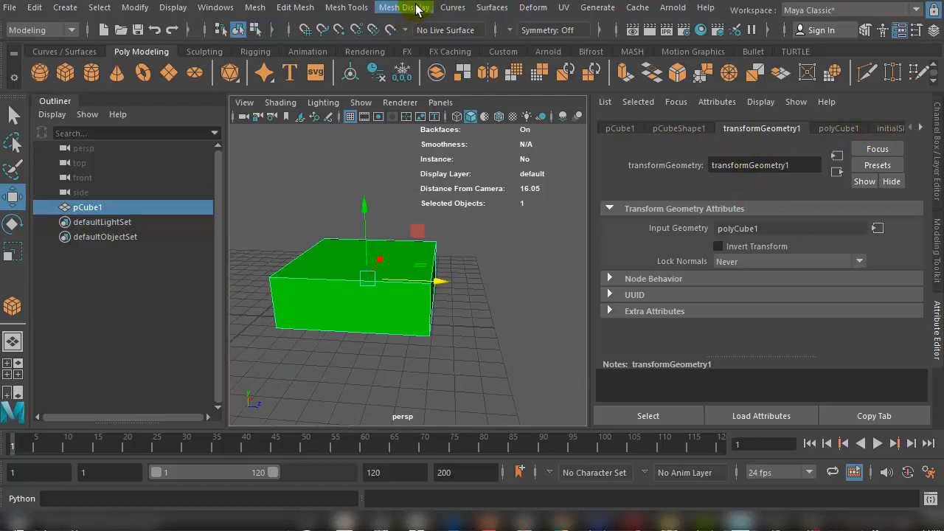
left_click(336, 9)
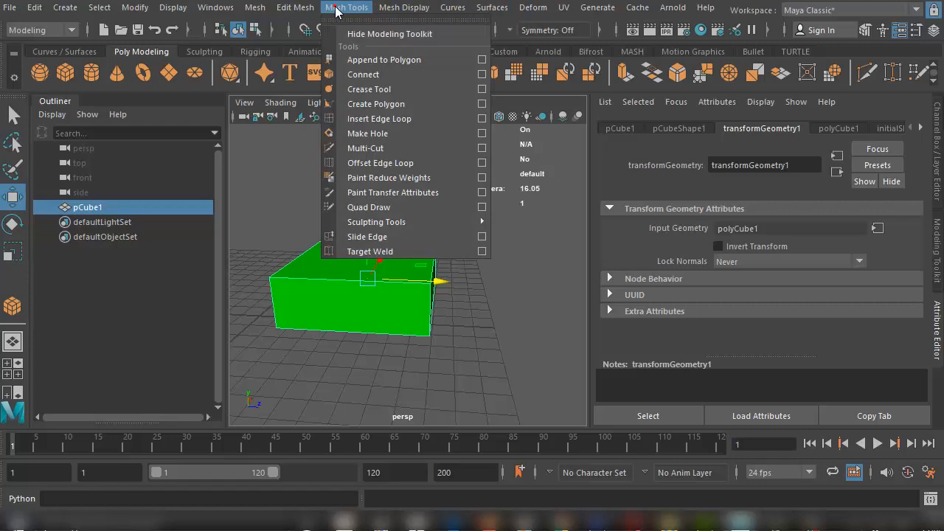
left_click(378, 119)
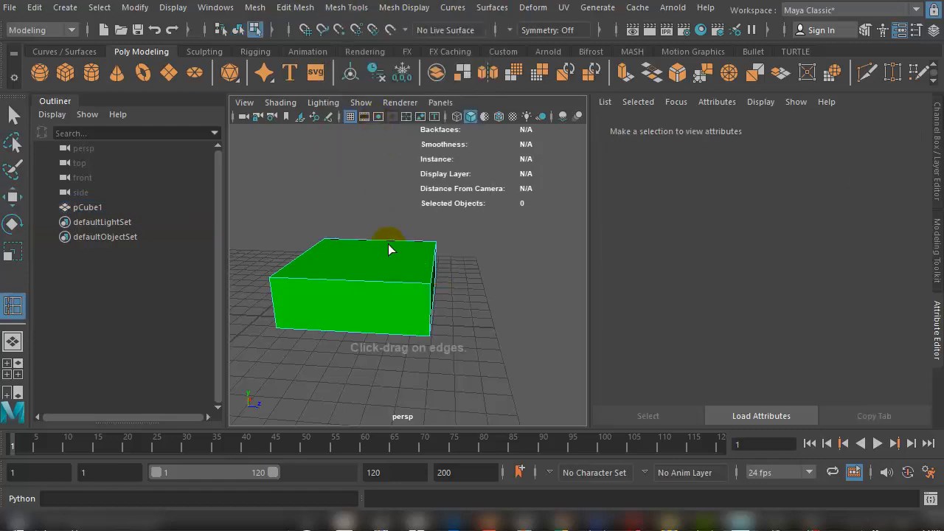
left_click(355, 290)
mouse_move(446, 278)
left_mouse_down("alt")
mouse_move(310, 313)
mouse_move(370, 278)
left_mouse_up("alt")
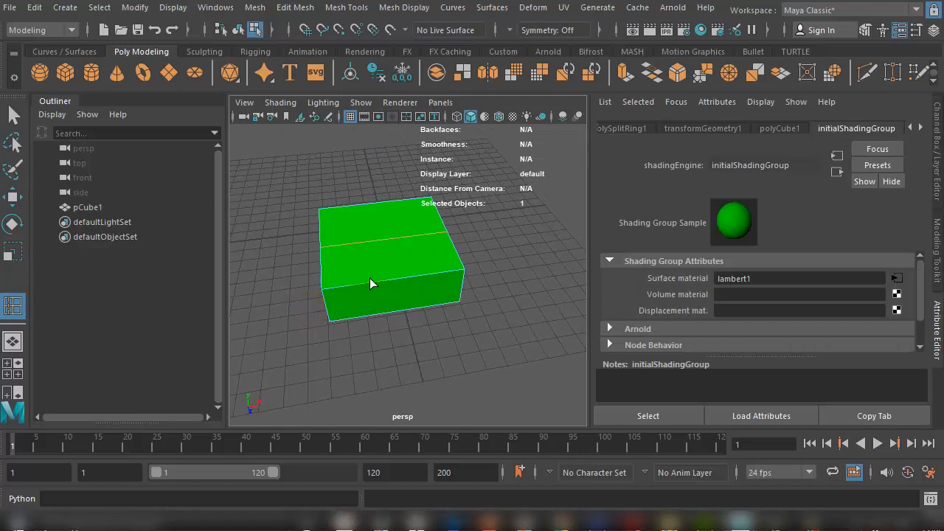
Step: Set the edge loop's polySplitRing1 weight to about 0.357 and insert two more edge loops crossing it
left_click(632, 131)
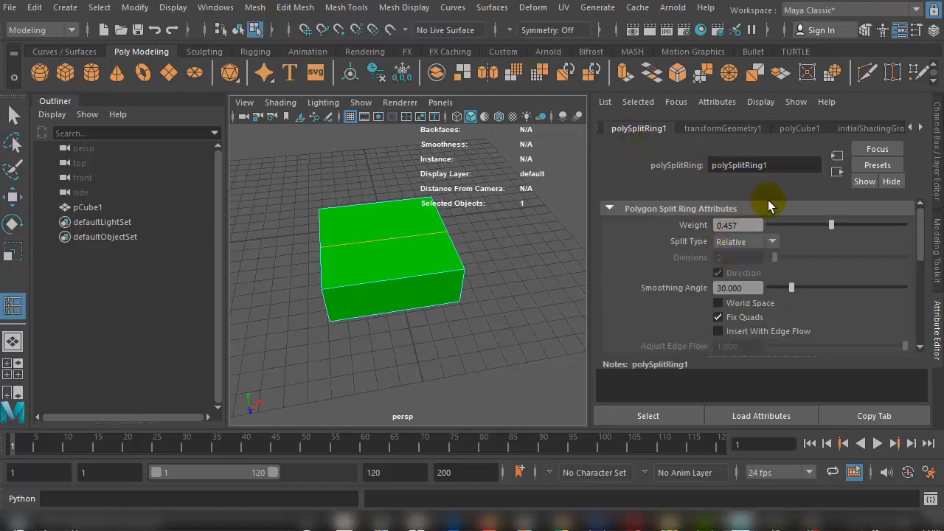
left_click_drag(837, 225, 817, 229)
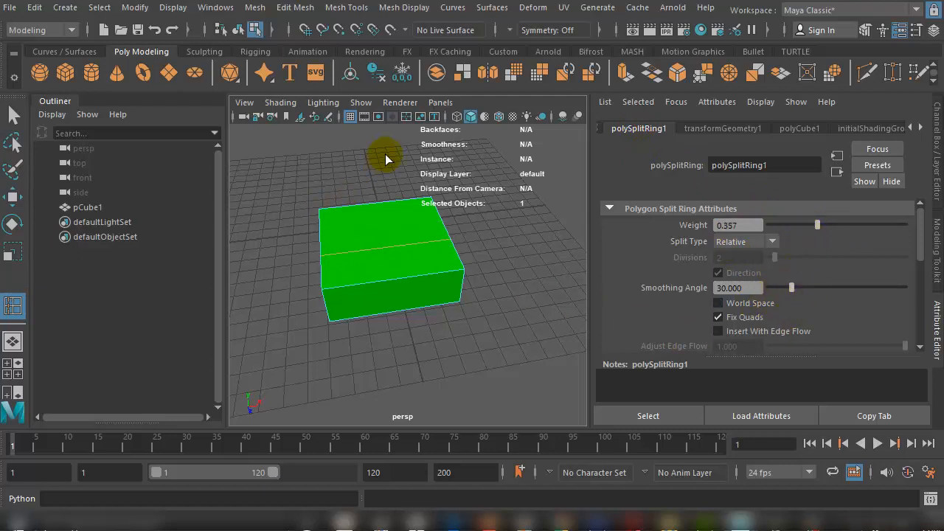
left_click(375, 277)
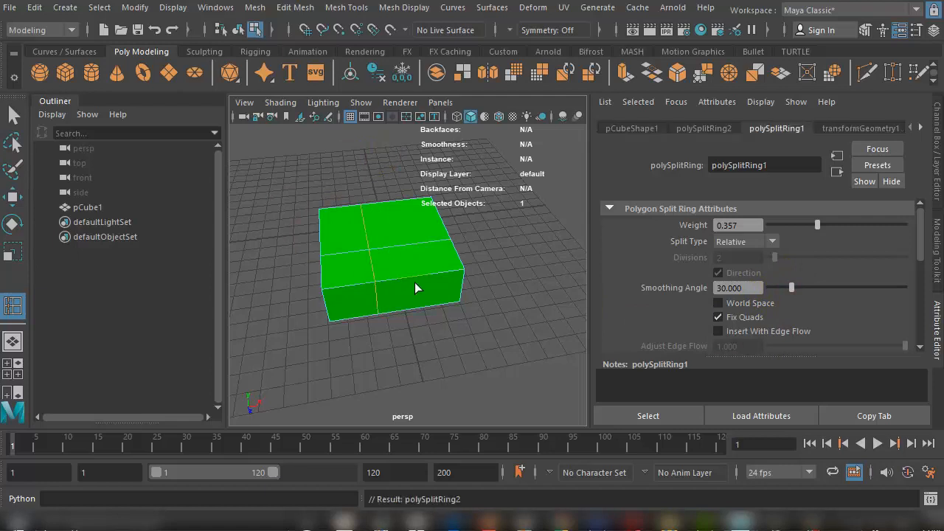
left_click(434, 278)
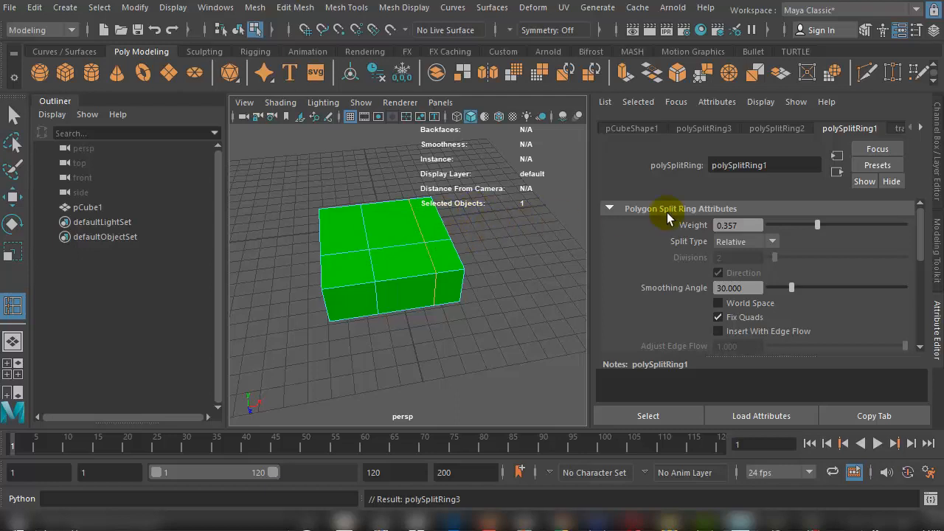
Step: Open the Hypergraph: Connections editor for the cube, widen its window and enlarge the node graph
left_click(220, 8)
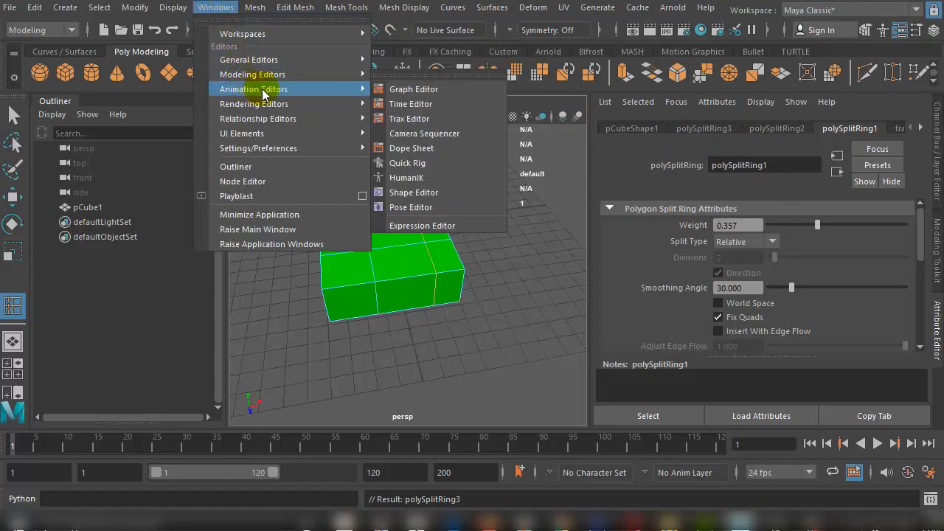
mouse_move(319, 147)
mouse_move(324, 59)
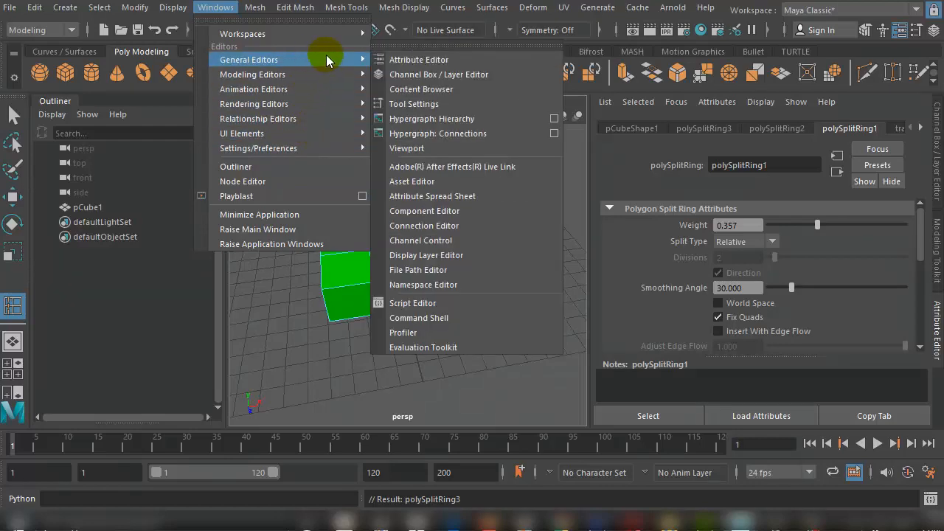
left_click(465, 134)
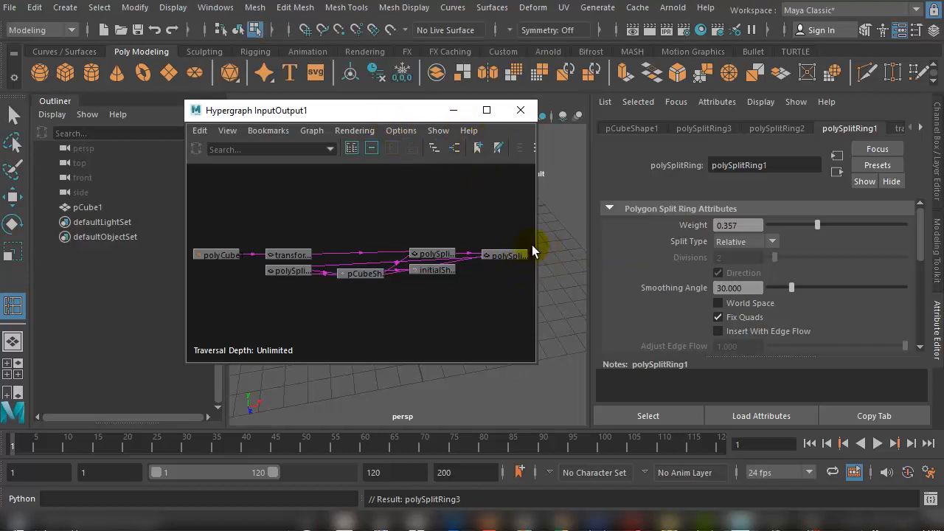
left_click_drag(536, 244, 770, 243)
scroll(491, 250, "up", 5)
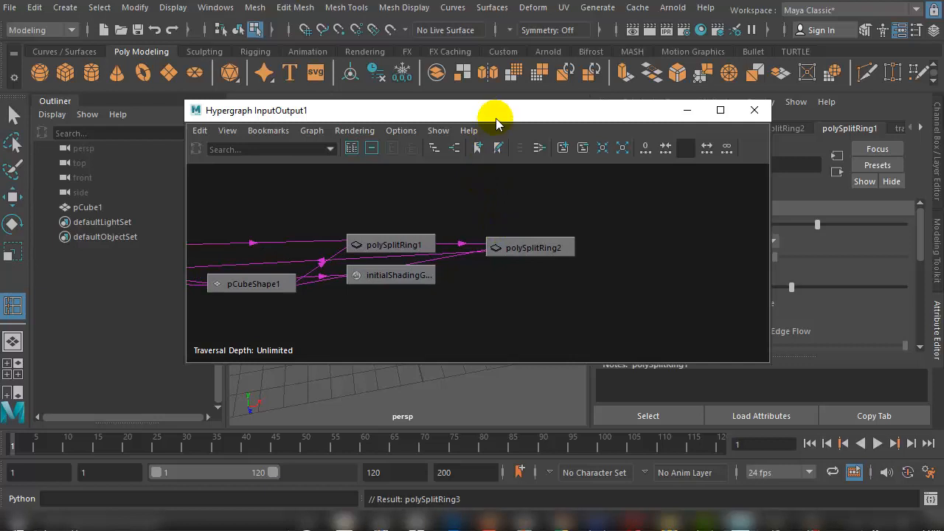
Step: Examine the cube's history connections by highlighting the polySplitRing, polyCube1, transformGeometry, pCubeShape1 and initialShadingGroup nodes in turn
left_click(524, 248)
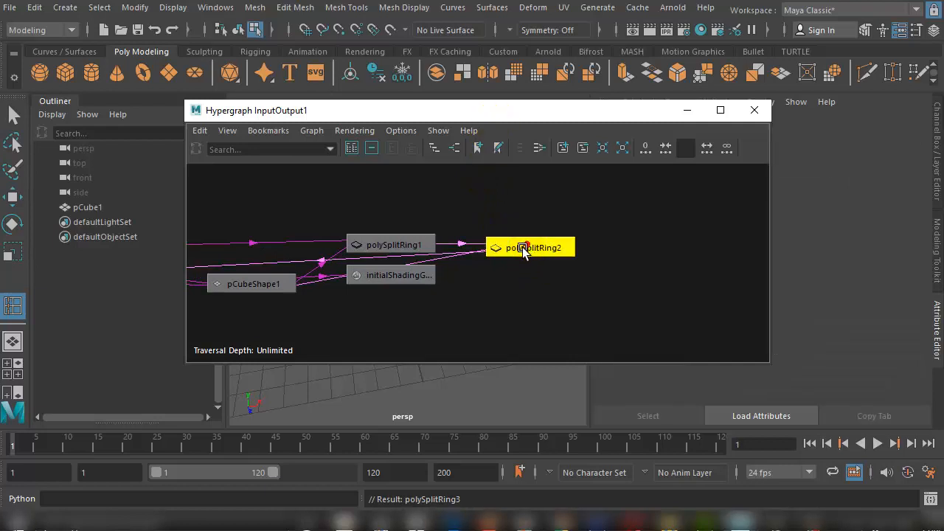
left_click(401, 247)
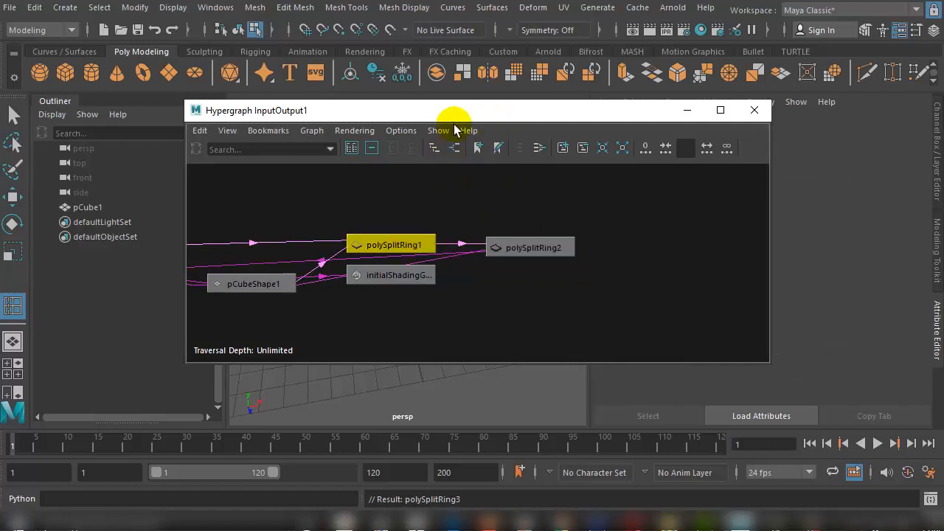
middle_click_drag(405, 244, 611, 217, "alt")
scroll(504, 271, "down", 1)
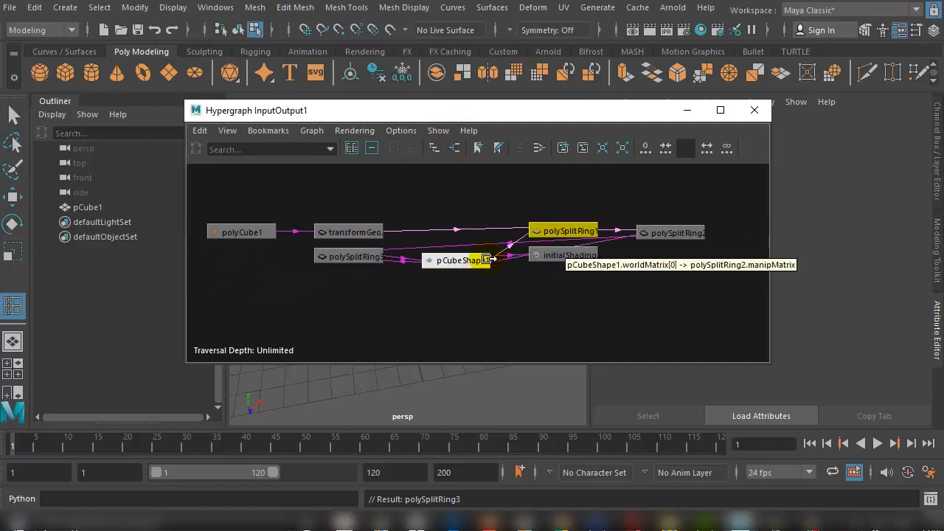
left_click(258, 232)
left_click(345, 234)
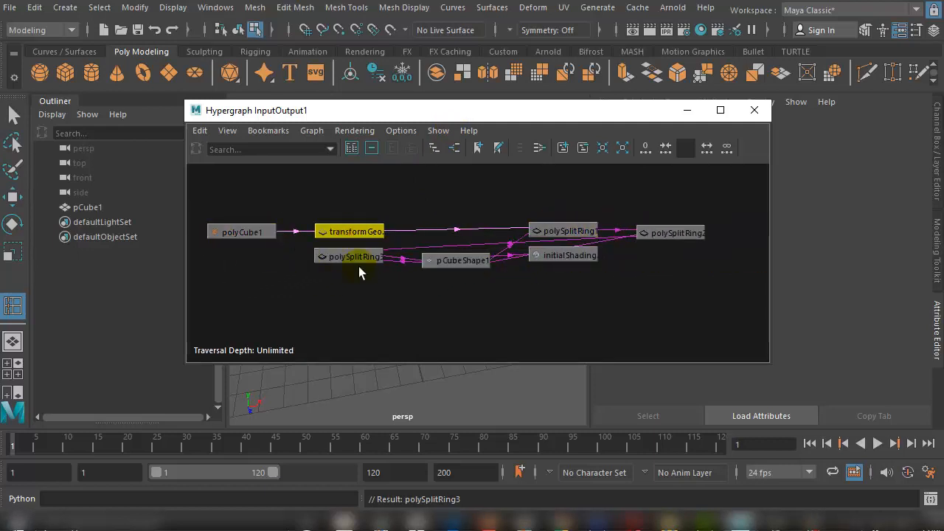
left_click(452, 260)
left_click(566, 256)
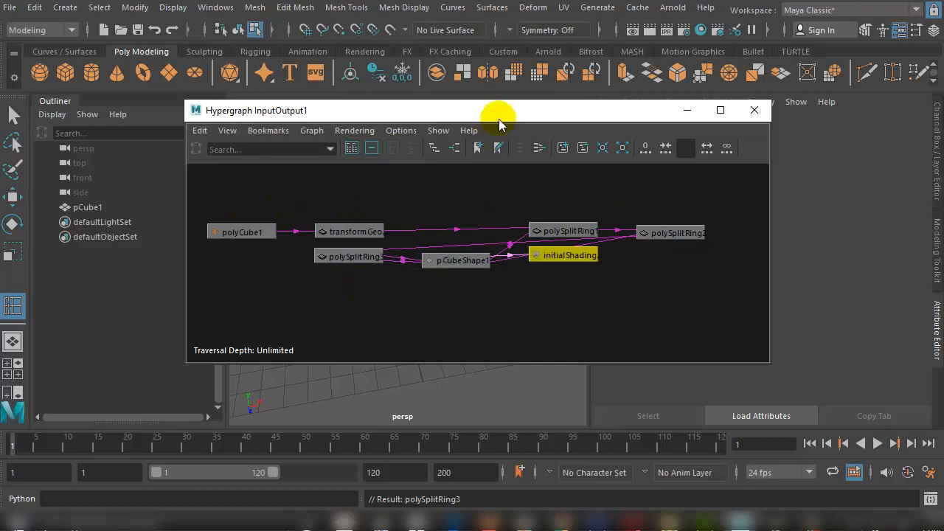
Step: Move the Hypergraph clear of the cube and extrude the rear middle top face upward with Local Translate Z about 2.146
left_click_drag(491, 115, 785, 137)
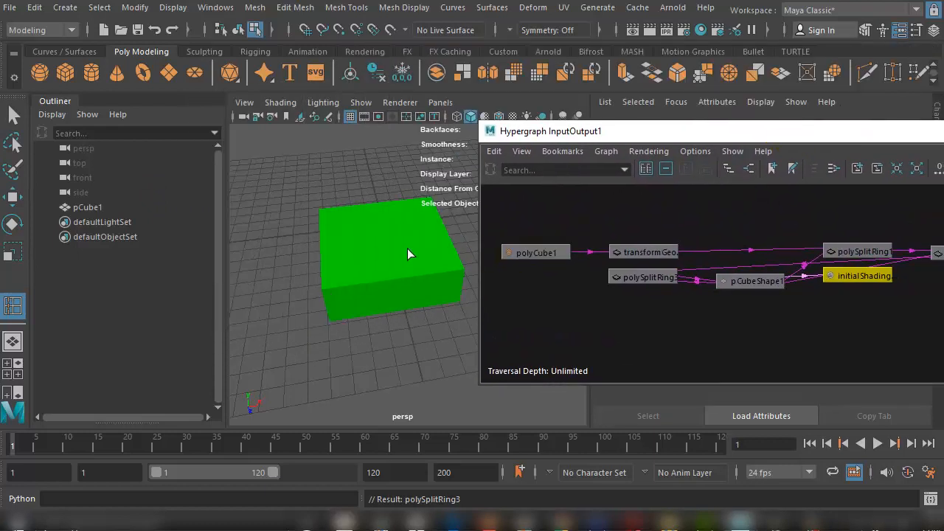
left_click(359, 273)
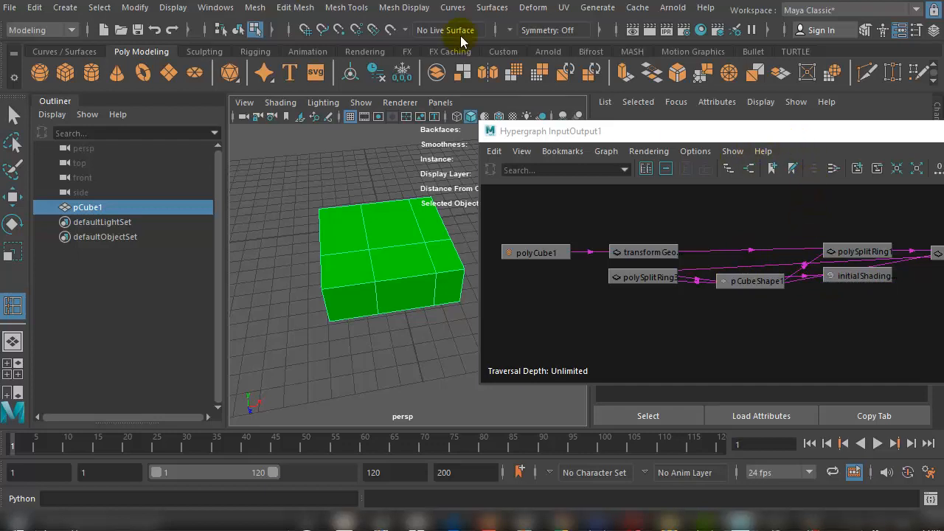
left_click(12, 197)
right_click_drag(355, 137, 362, 198)
left_click(378, 270)
left_click(328, 279)
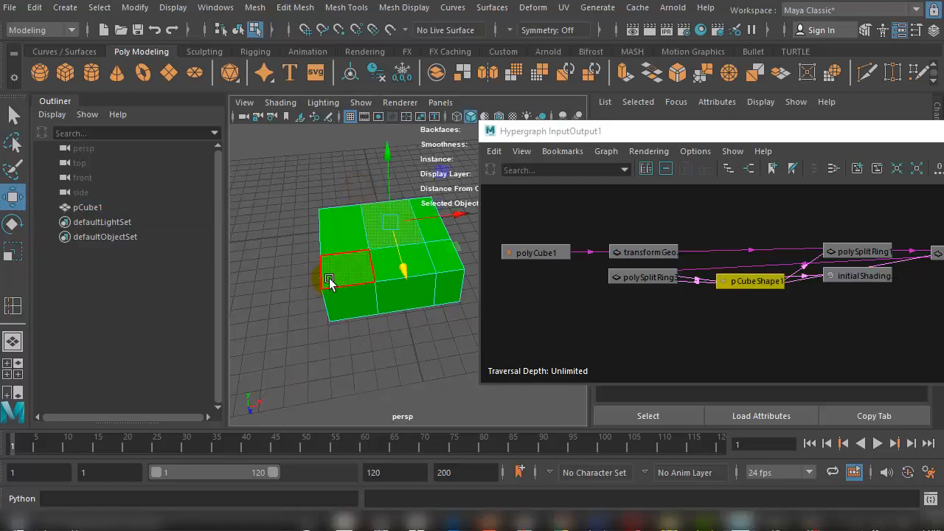
key("ctrl+e")
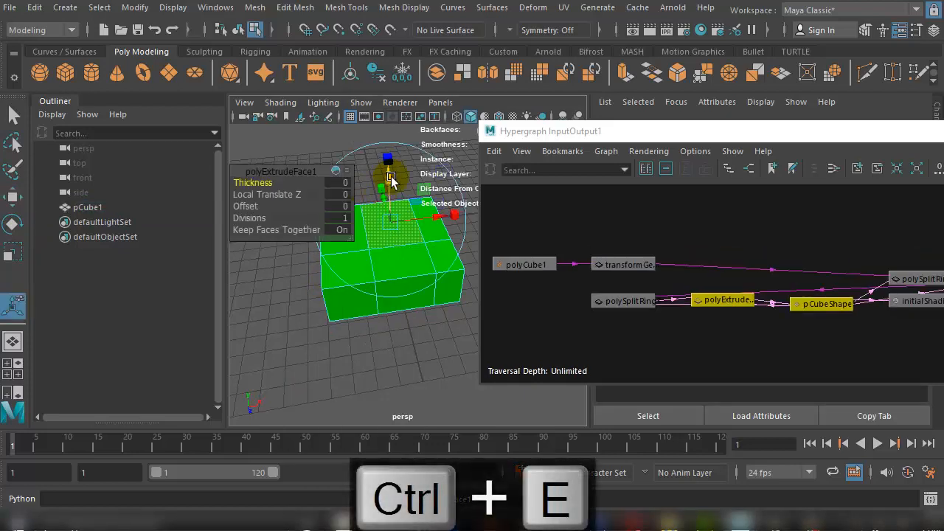
left_click_drag(390, 178, 405, 131)
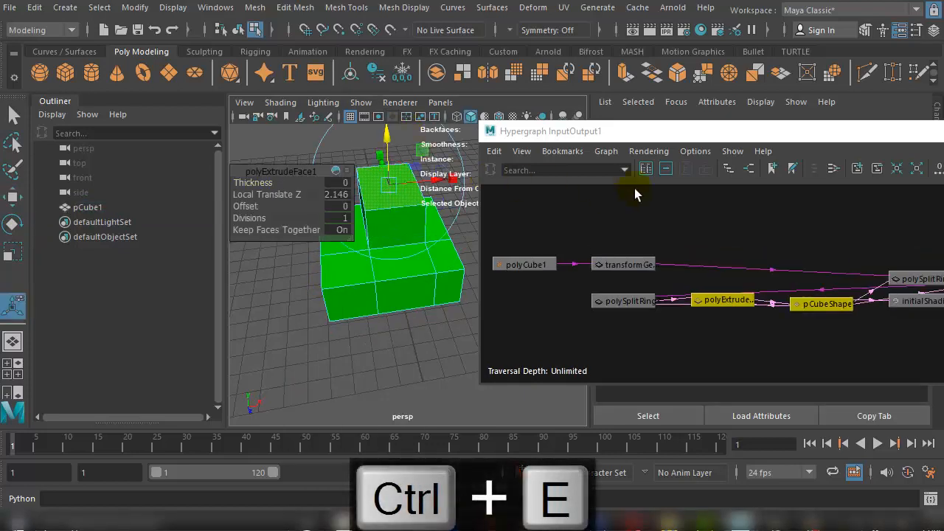
Step: Delete the cube's construction history, keeping the Hypergraph graph in view
left_click(721, 301)
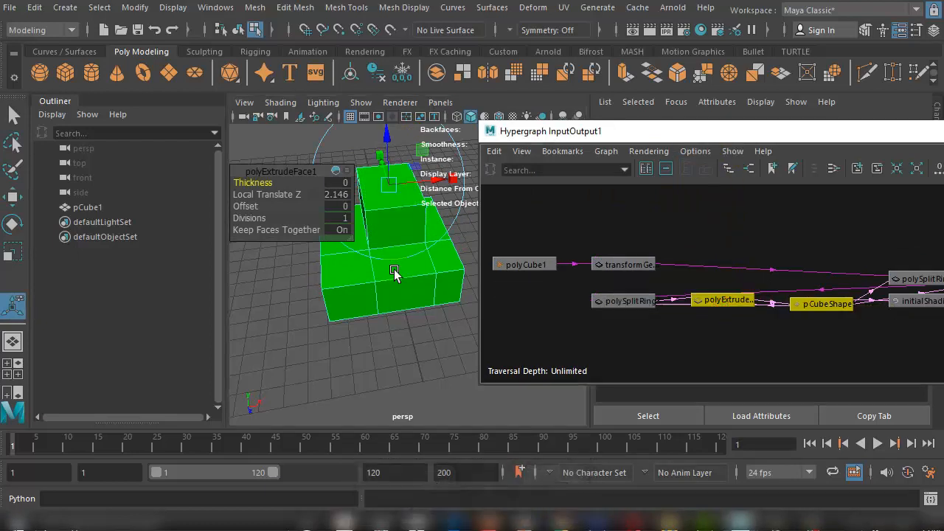
left_click_drag(723, 137, 449, 255)
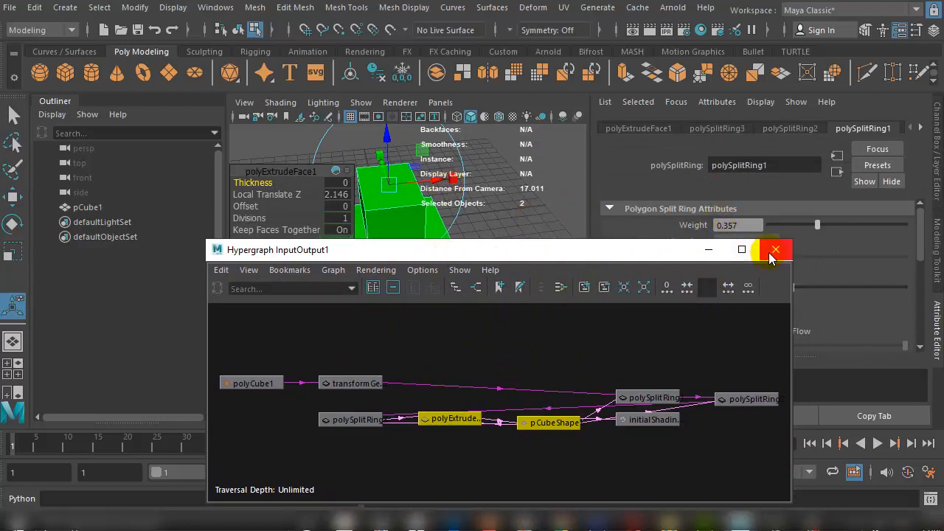
left_click(625, 289)
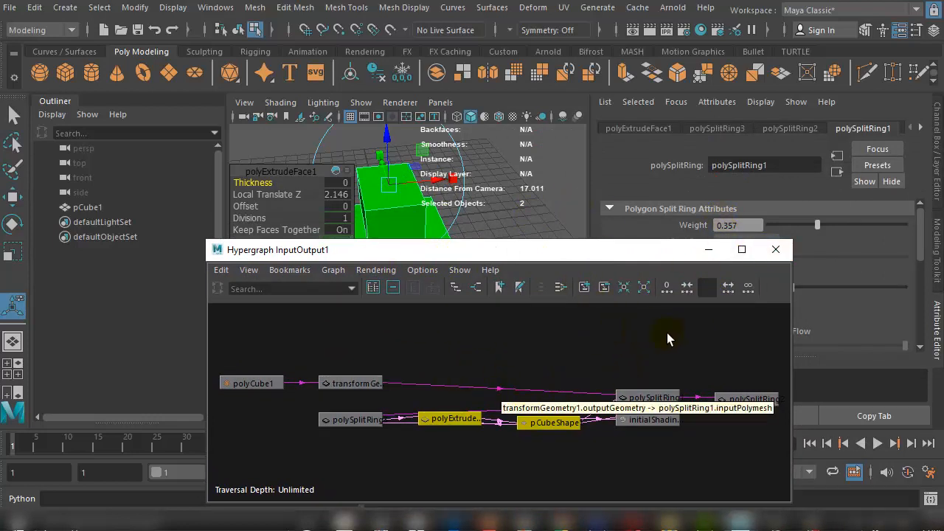
left_click(33, 8)
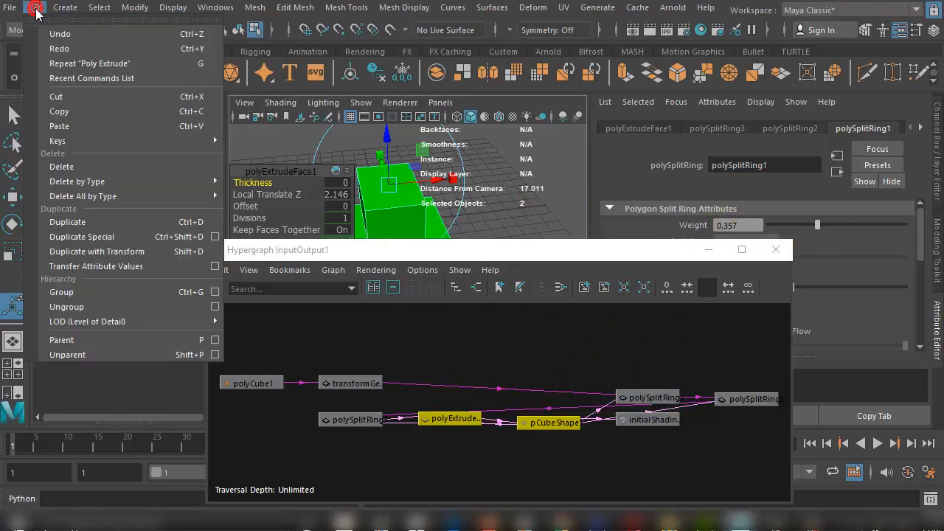
mouse_move(103, 189)
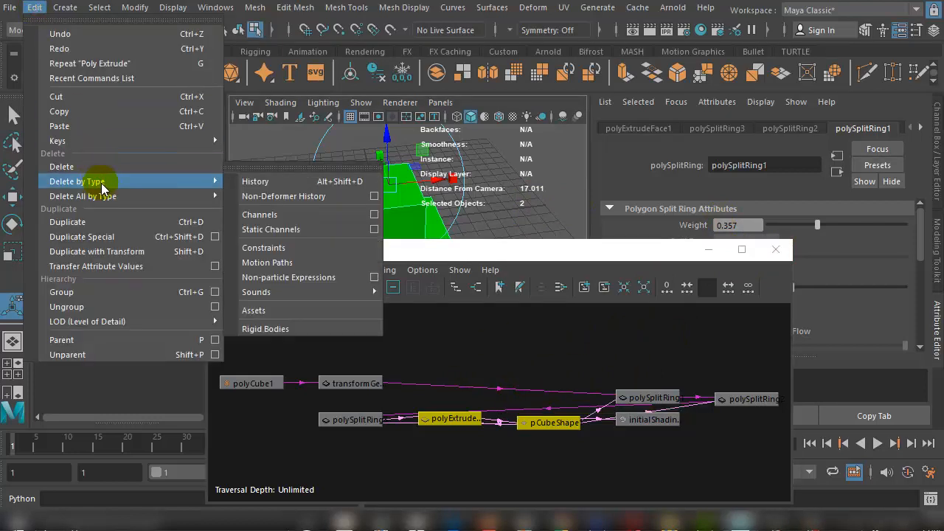
left_click(261, 189)
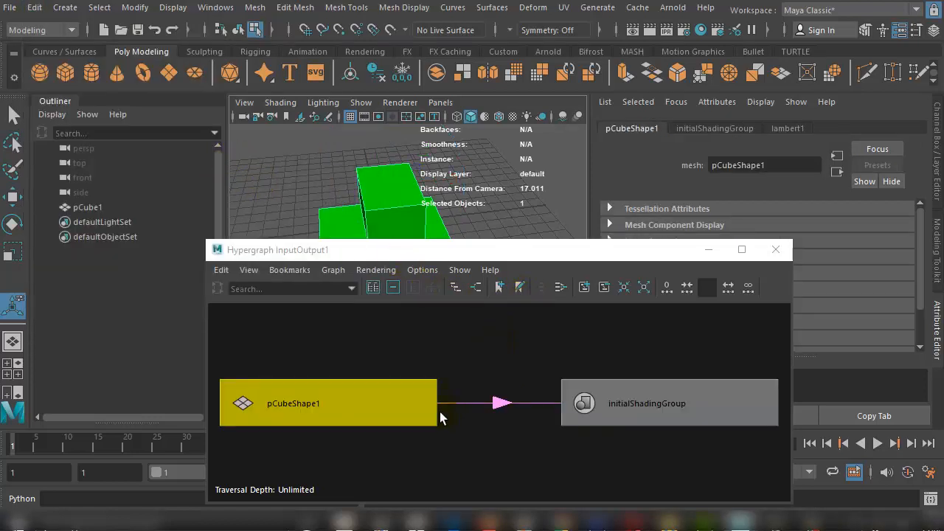
Step: Examine the remaining Hypergraph connection by highlighting the pCubeShape1 and initialShadingGroup nodes
left_click_drag(479, 254, 659, 98)
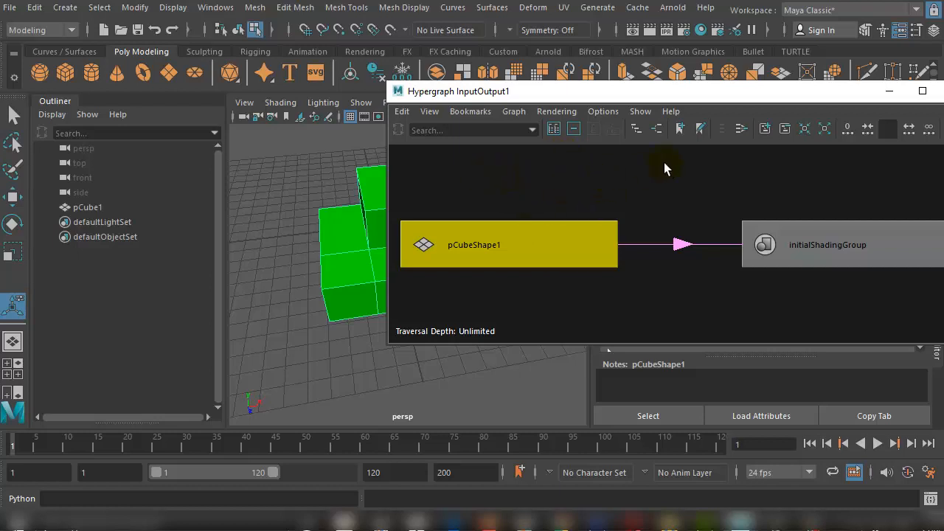
left_click_drag(745, 91, 578, 275)
left_click_drag(523, 277, 451, 260)
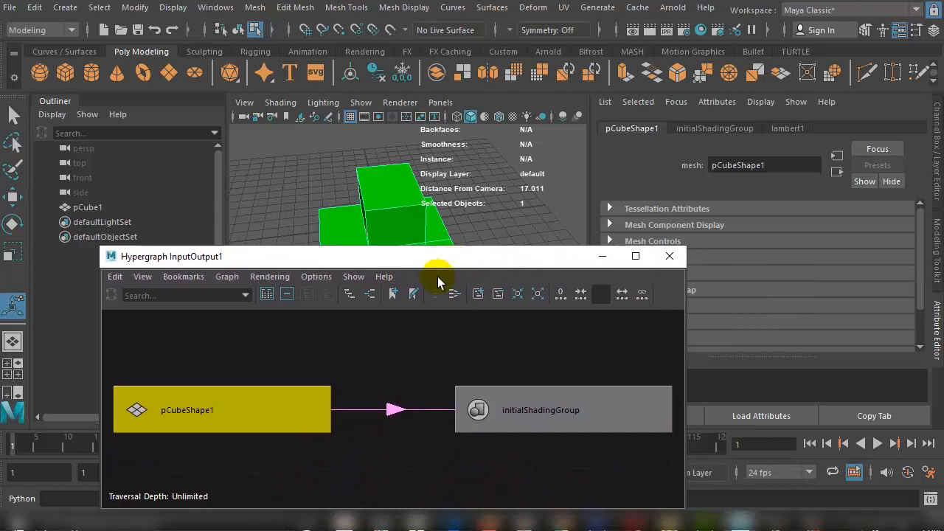
left_click(587, 399)
left_click(242, 399)
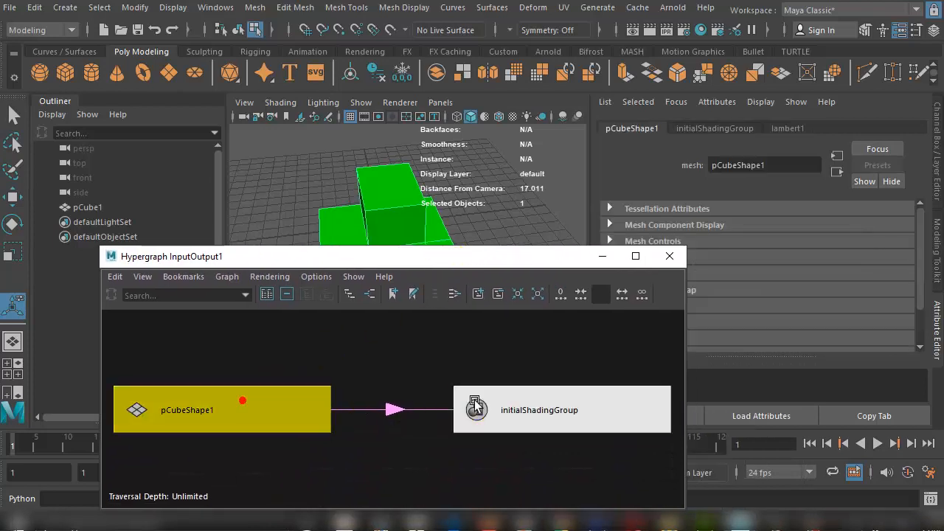
left_click(478, 408)
left_click(283, 422)
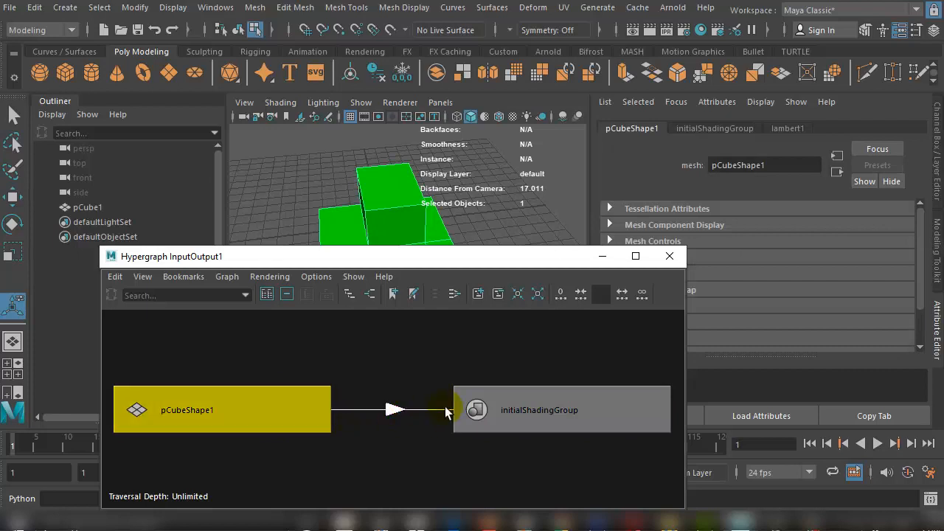
Step: Review the attributes of initialShadingGroup, pCubeShape1 and lambert1, and close the Hypergraph
left_click(720, 128)
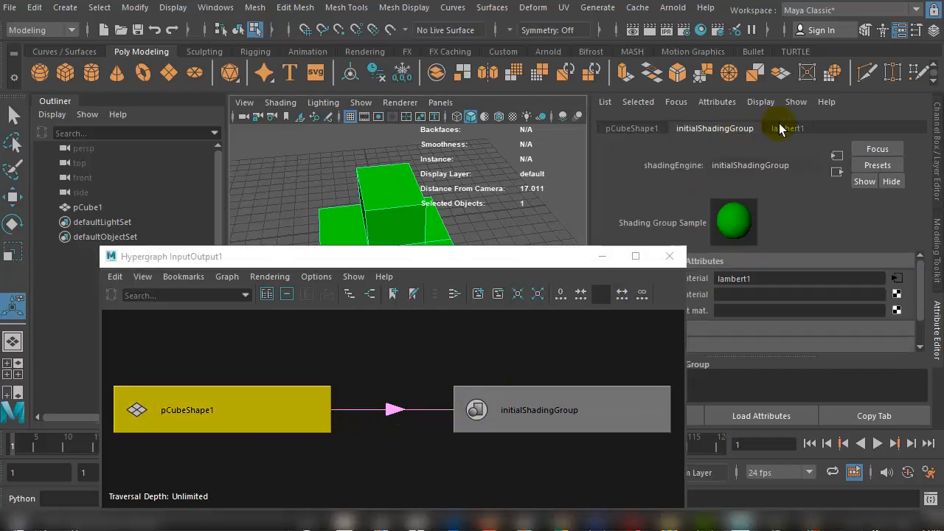
left_click(781, 128)
left_click(712, 128)
left_click(653, 130)
left_click(690, 127)
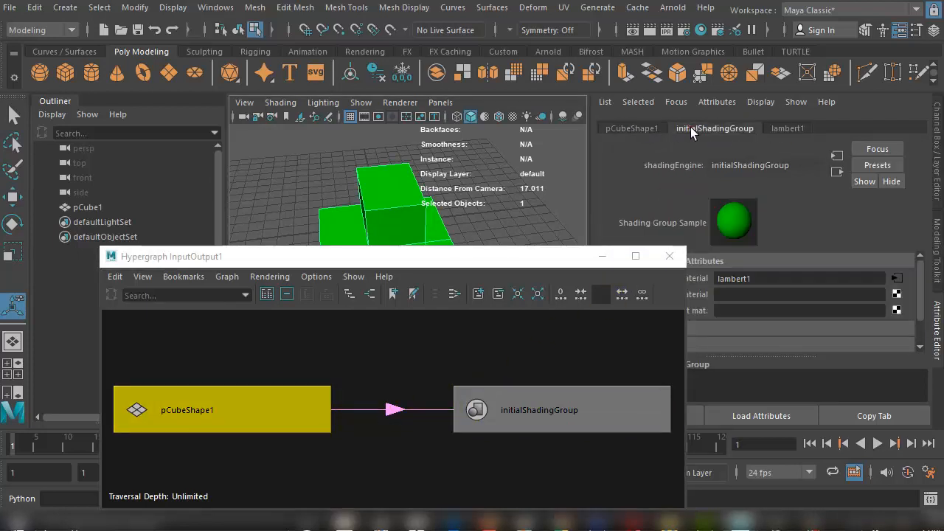
left_click(781, 129)
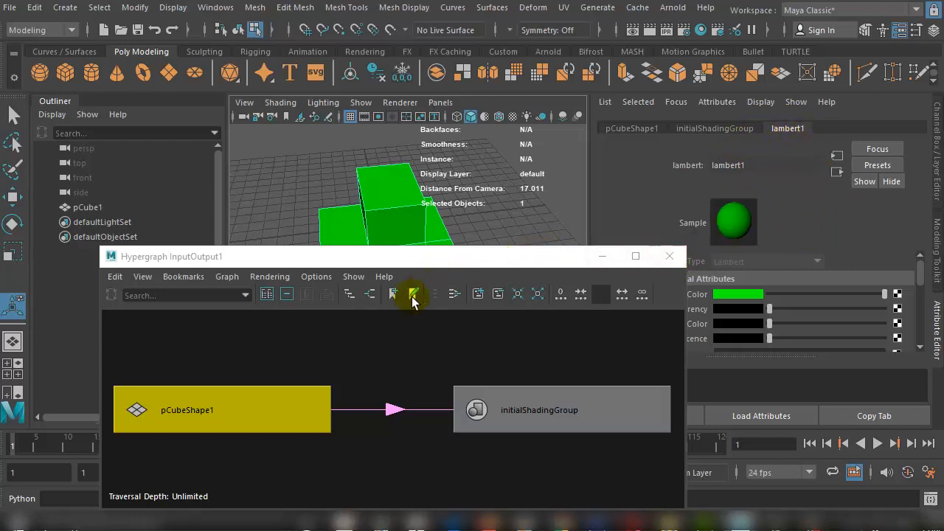
scroll(392, 349, "down", 1)
left_click(669, 256)
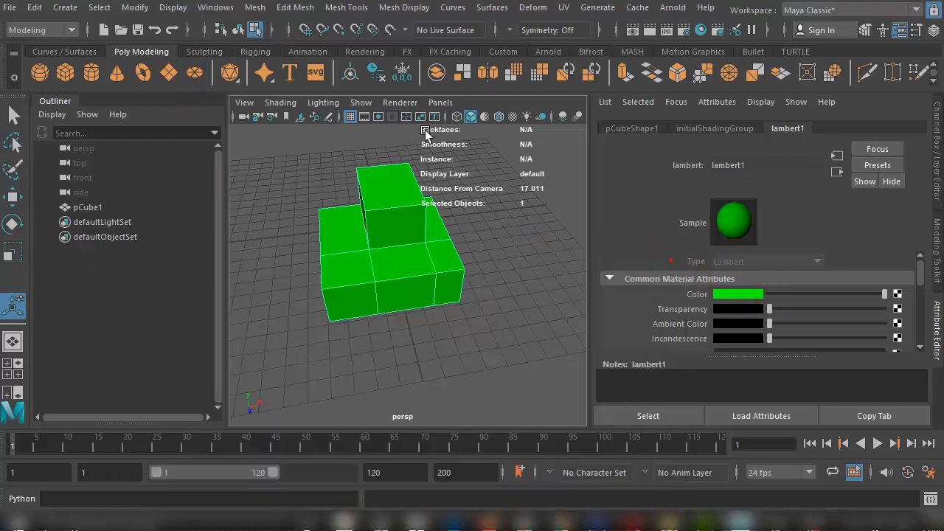
left_click(34, 8)
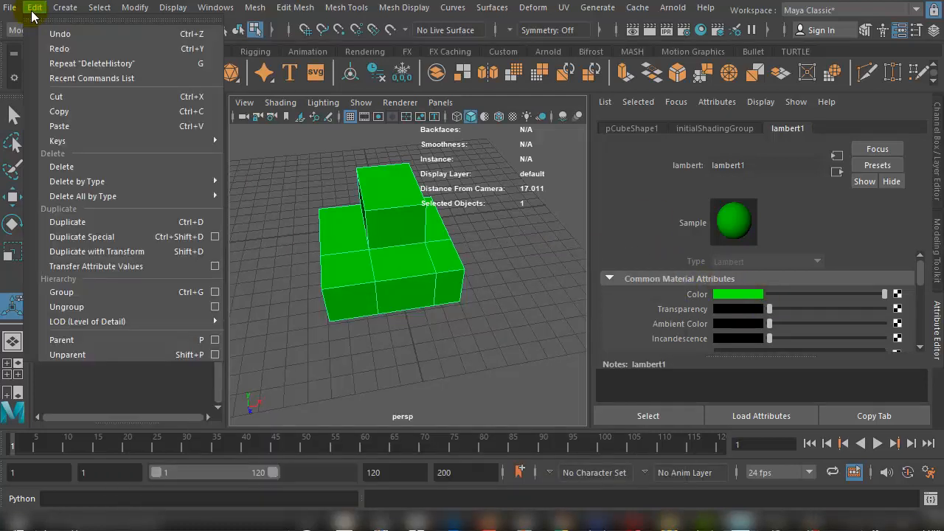
left_click(33, 11)
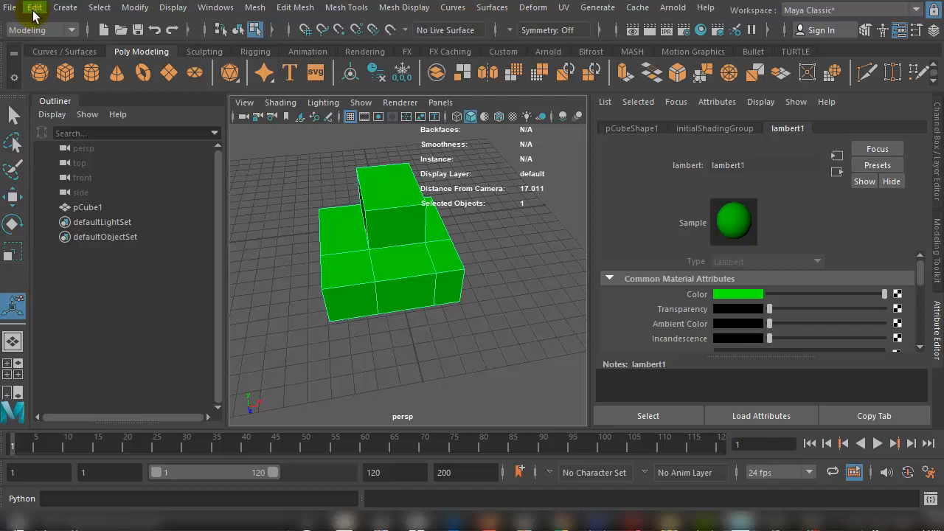
left_click(393, 259)
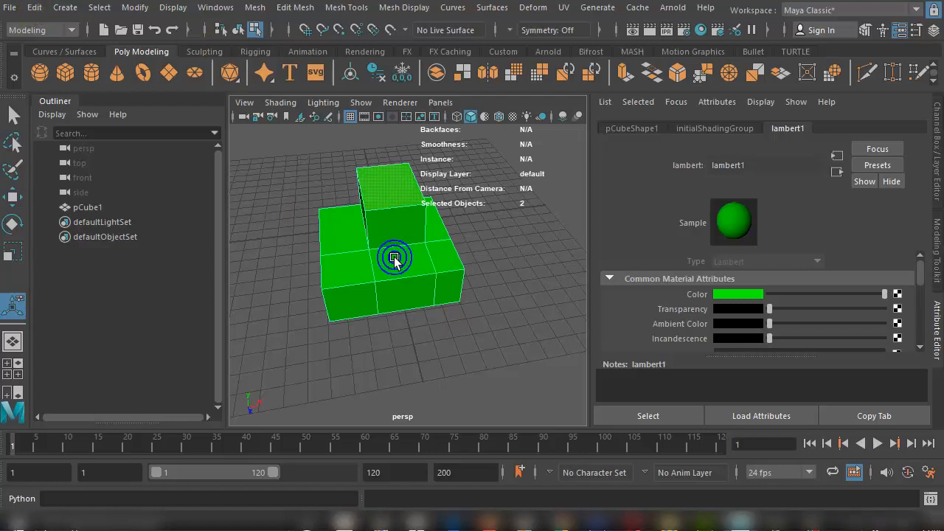
left_click(295, 250)
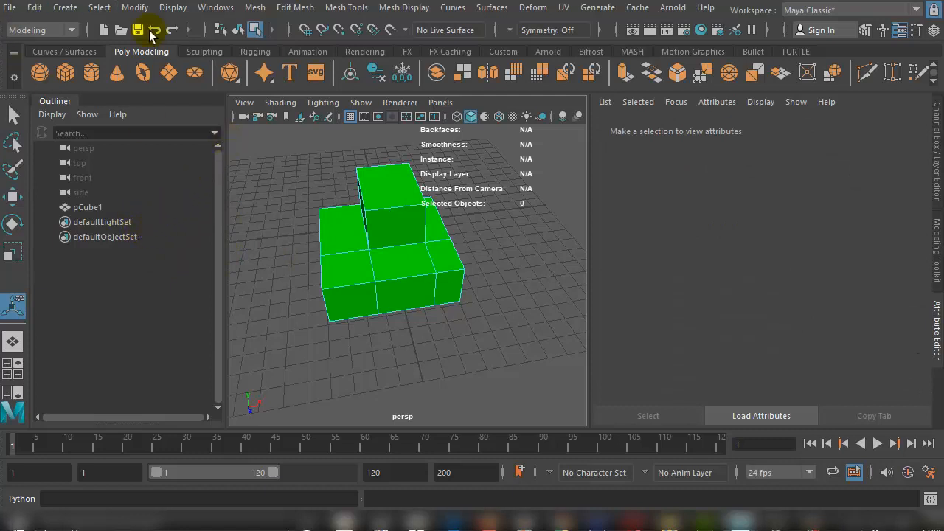
Step: Open the Plug-in Manager and move its window over the attribute area
left_click(201, 9)
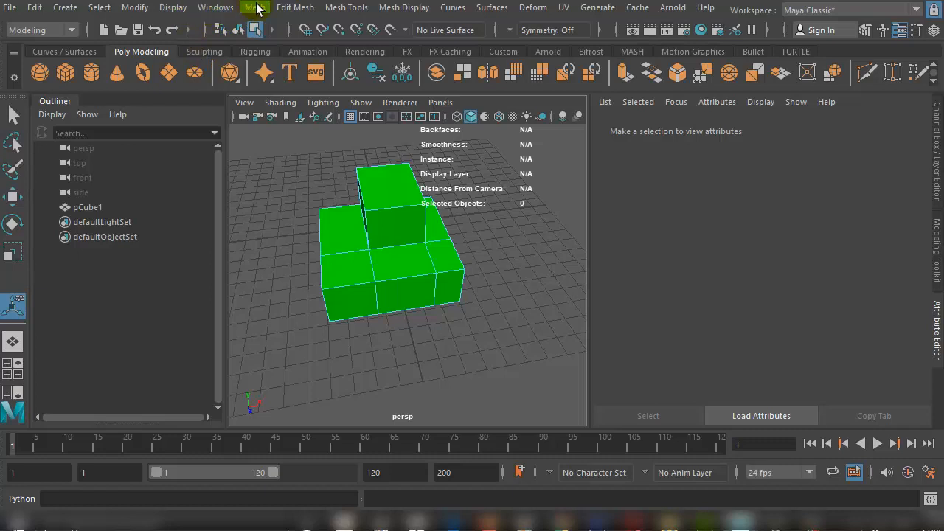
left_click(210, 10)
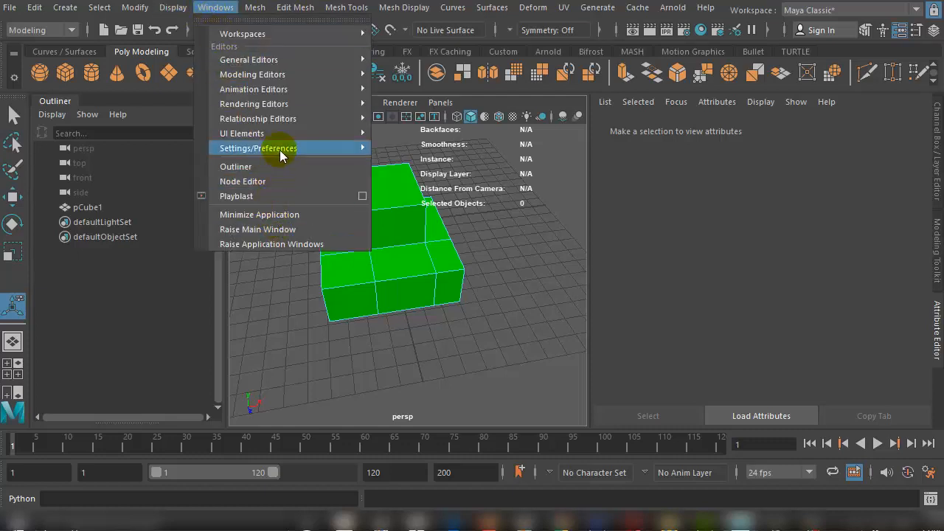
mouse_move(280, 154)
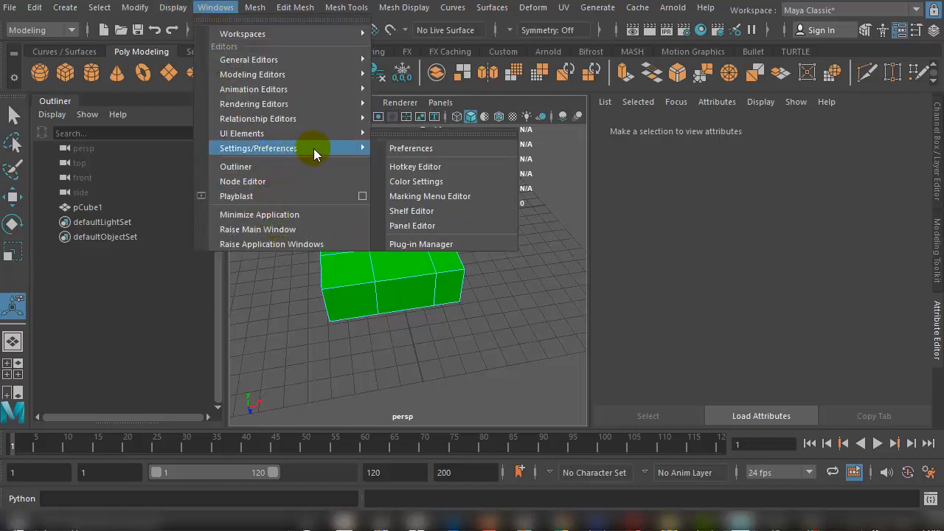
left_click(421, 244)
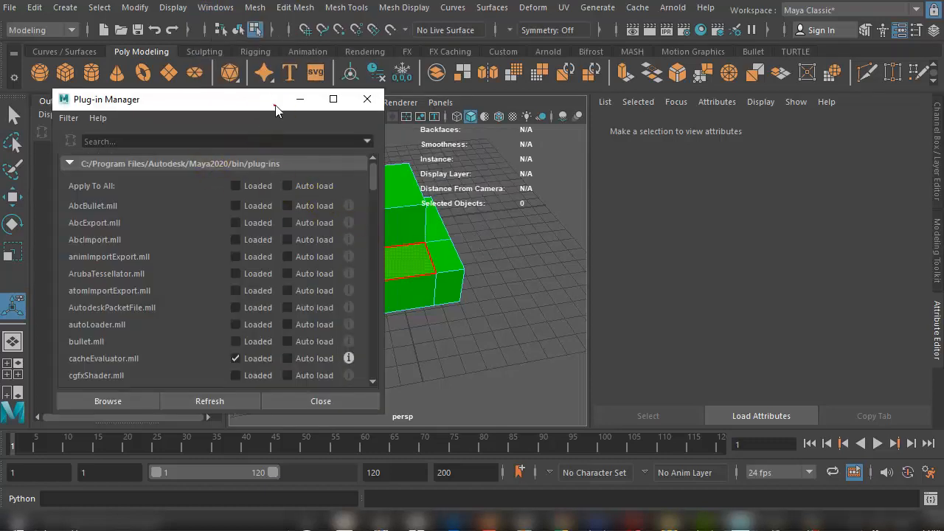
left_click_drag(276, 109, 609, 55)
Step: Unload the Arnold plug-in mtoa.mll, forcing the unload while leaving its Auto load option enabled
scroll(619, 207, "down", 10)
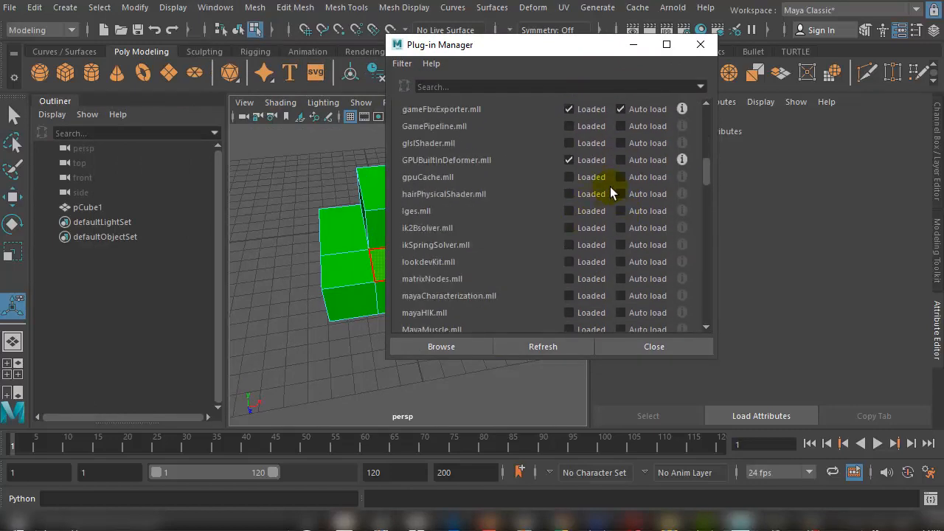
scroll(626, 186, "down", 3)
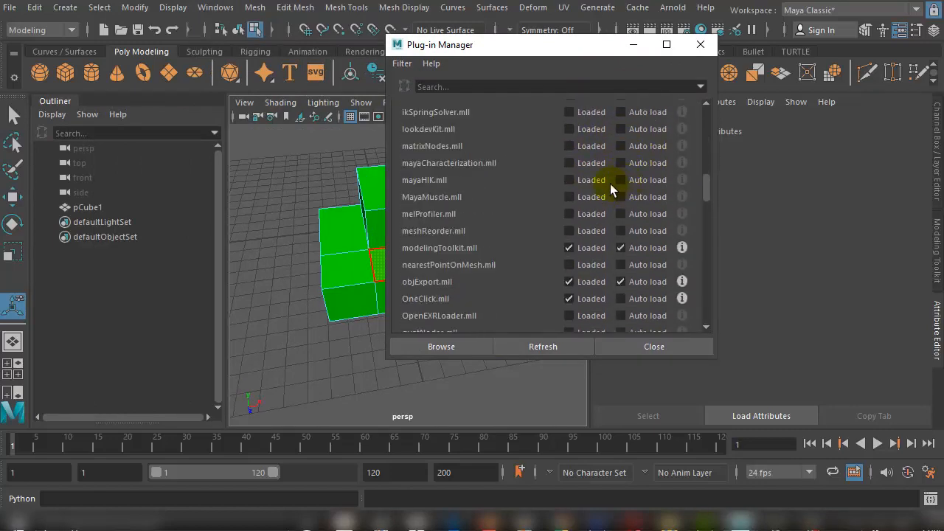
scroll(612, 187, "down", 8)
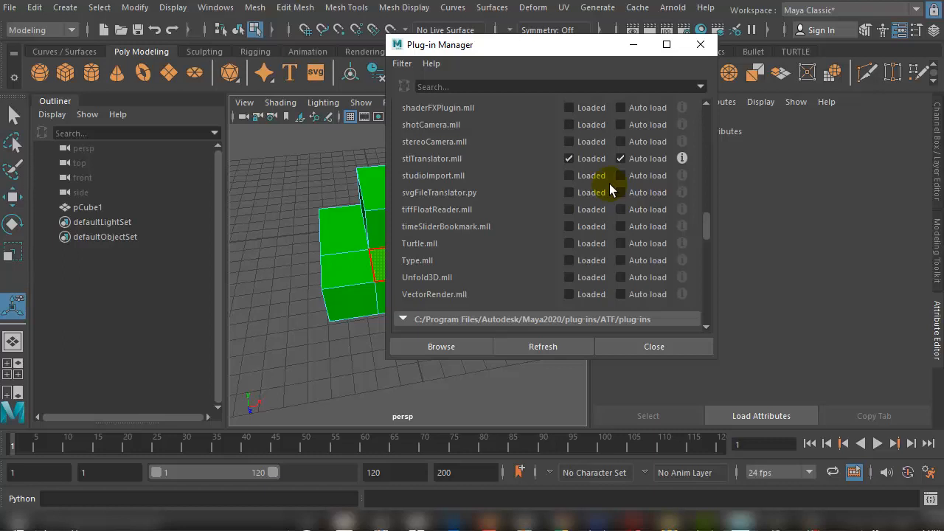
scroll(610, 188, "down", 5)
scroll(533, 165, "down", 3)
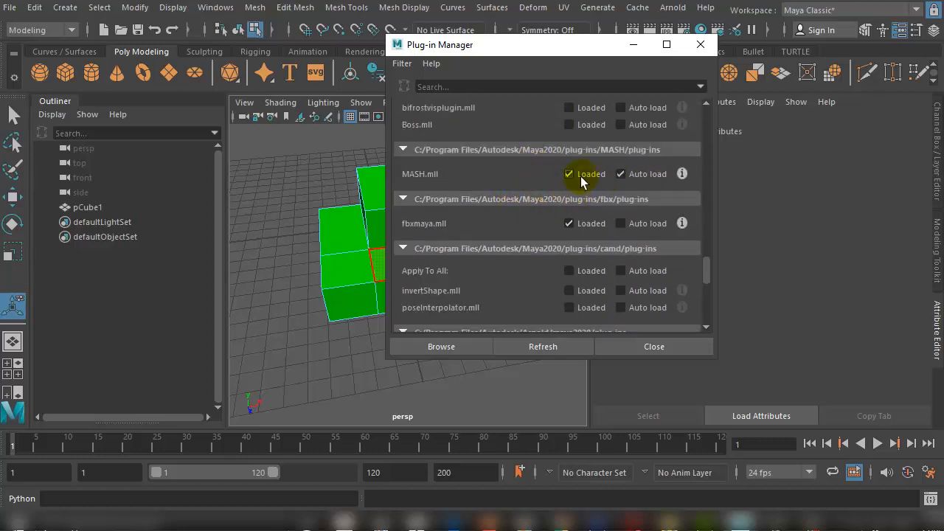
scroll(531, 208, "down", 1)
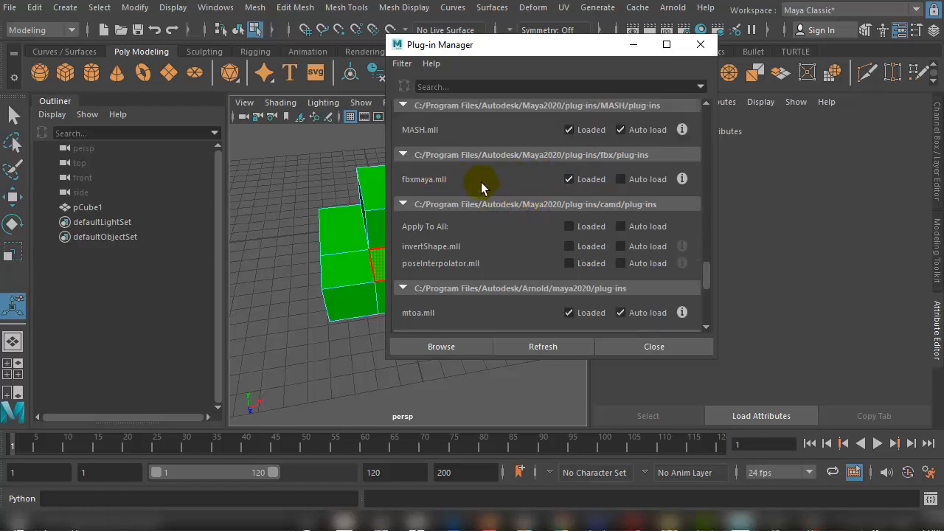
scroll(457, 195, "down", 1)
scroll(443, 206, "down", 2)
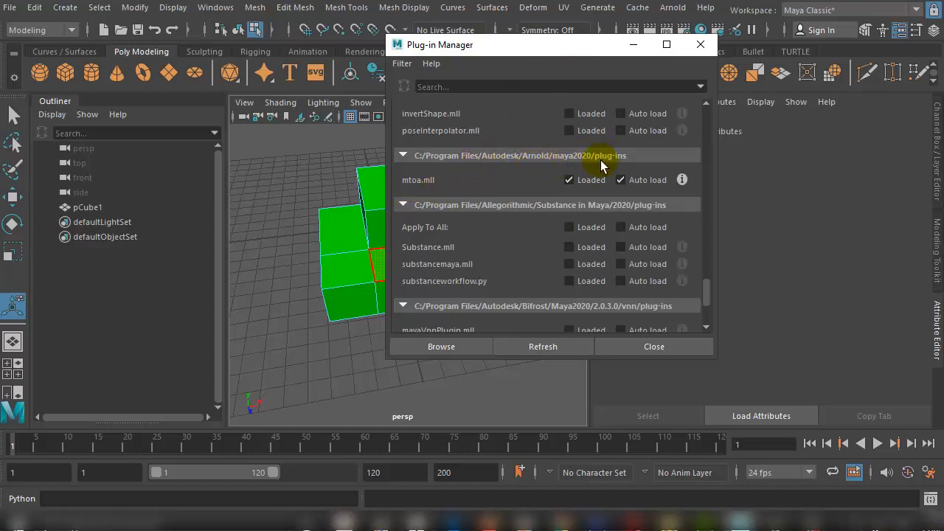
left_click(568, 181)
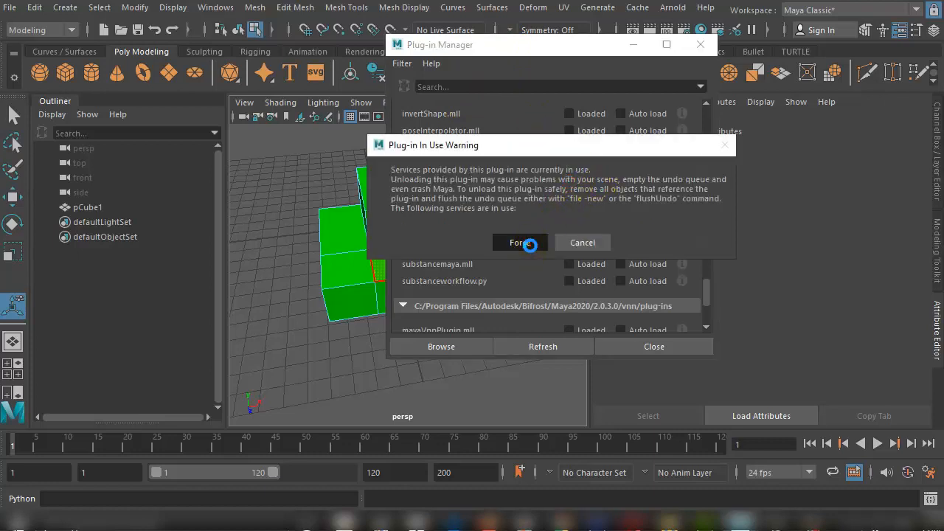
left_click(520, 243)
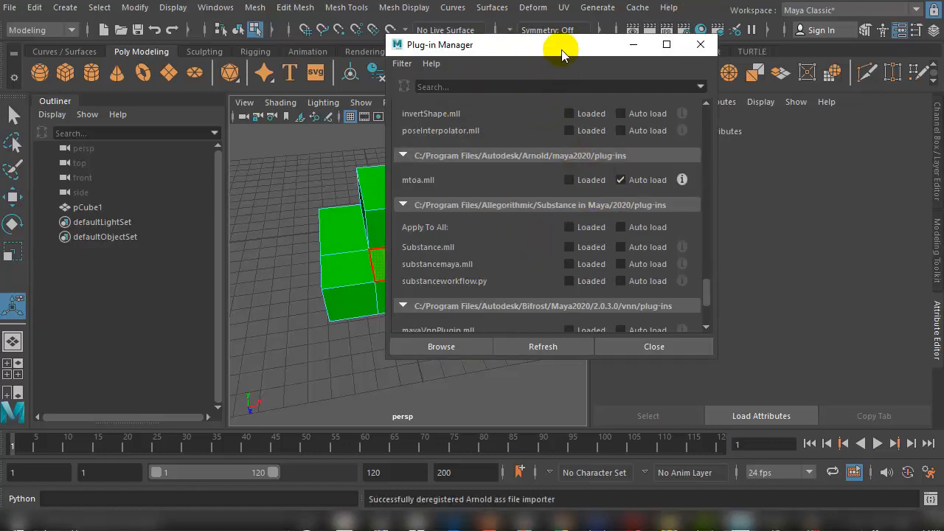
Step: Render the scene and review which renderers the Render View offers, closing it after the check
left_click_drag(562, 56, 290, 170)
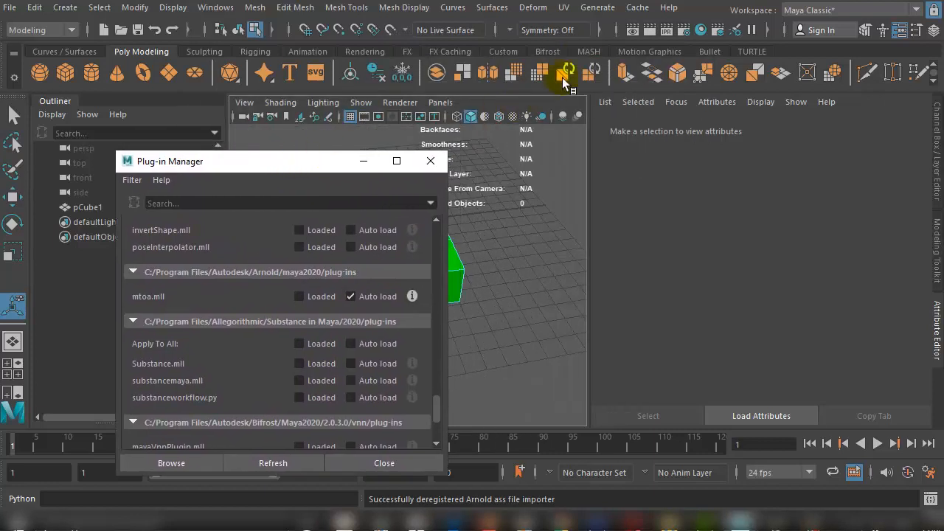
left_click(649, 30)
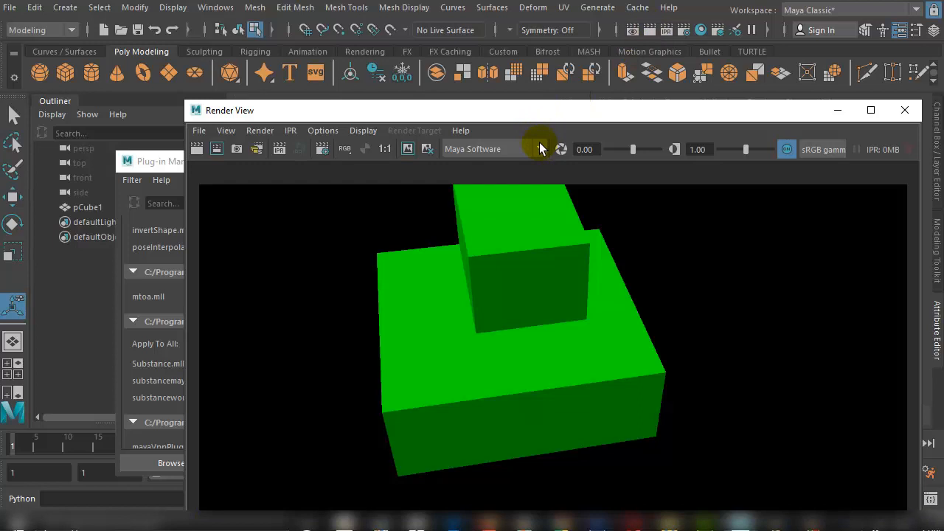
left_click(539, 147)
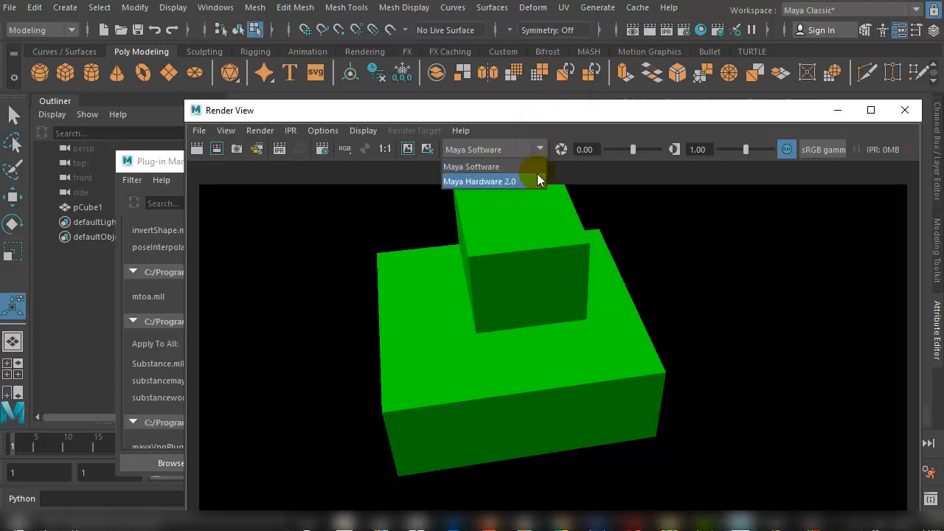
left_click(541, 146)
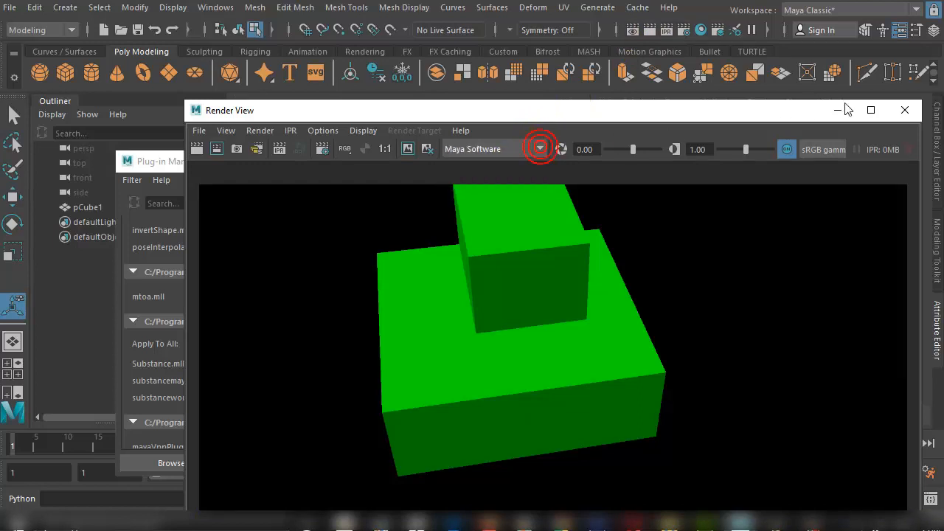
left_click(904, 109)
Step: Reload the Arnold plug-in mtoa.mll in the Plug-in Manager
left_click_drag(269, 174, 328, 126)
left_click(358, 248)
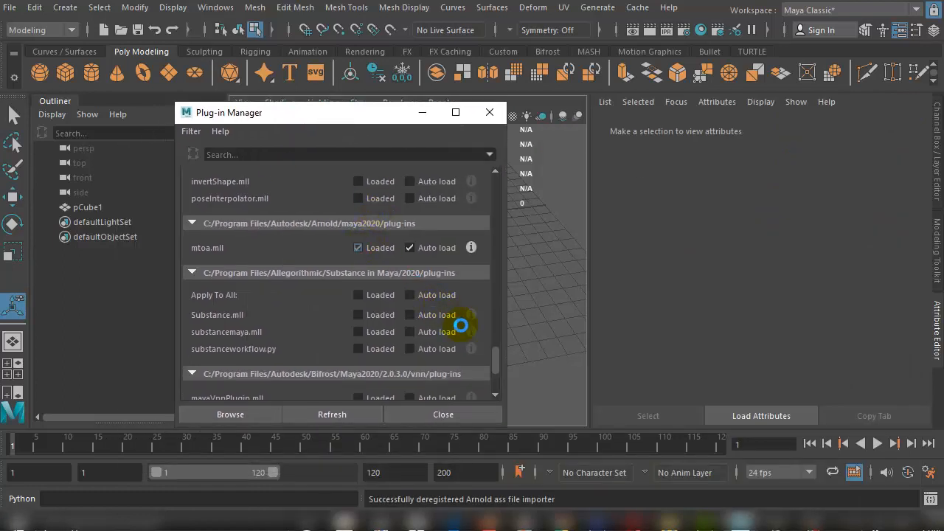
Step: Look through the whole plug-in list, checking which plug-ins are marked Loaded and Auto load in each folder
left_click_drag(494, 362, 493, 374)
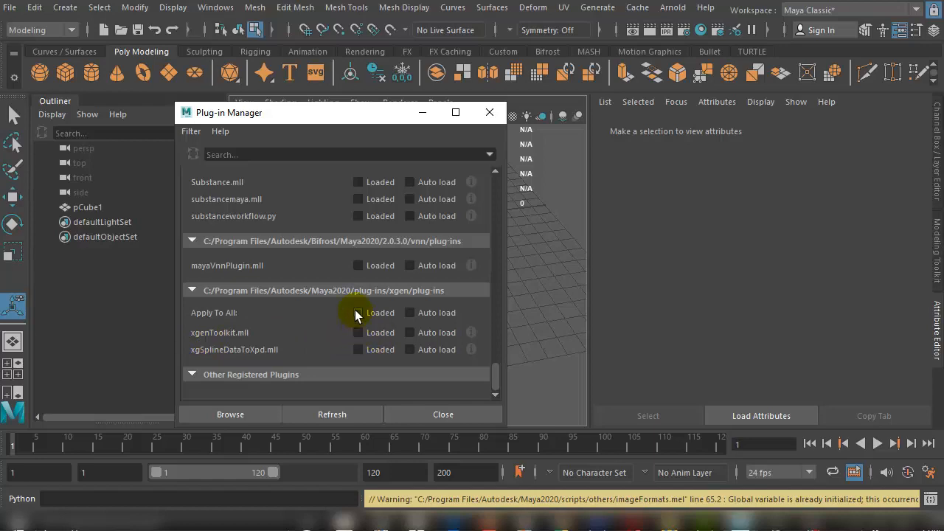
scroll(336, 286, "up", 5)
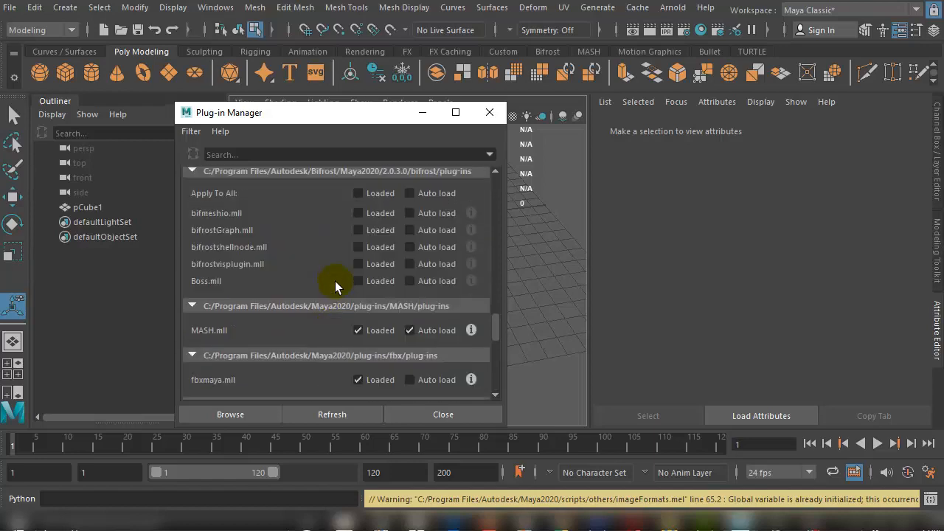
scroll(335, 280, "up", 5)
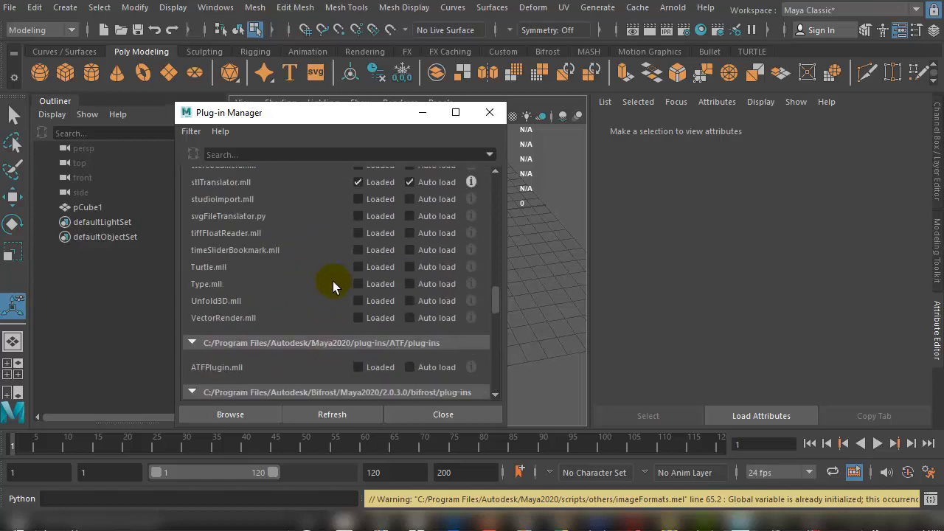
scroll(288, 298, "up", 5)
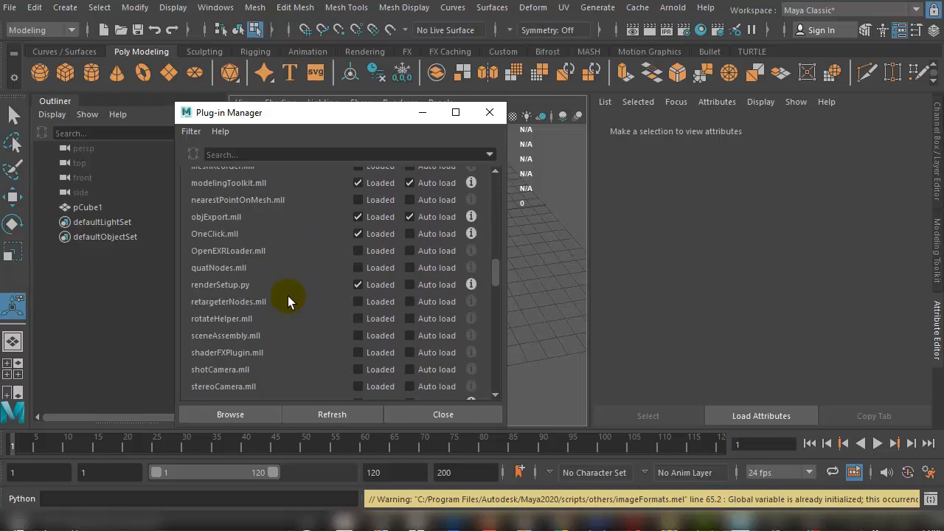
scroll(280, 275, "up", 12)
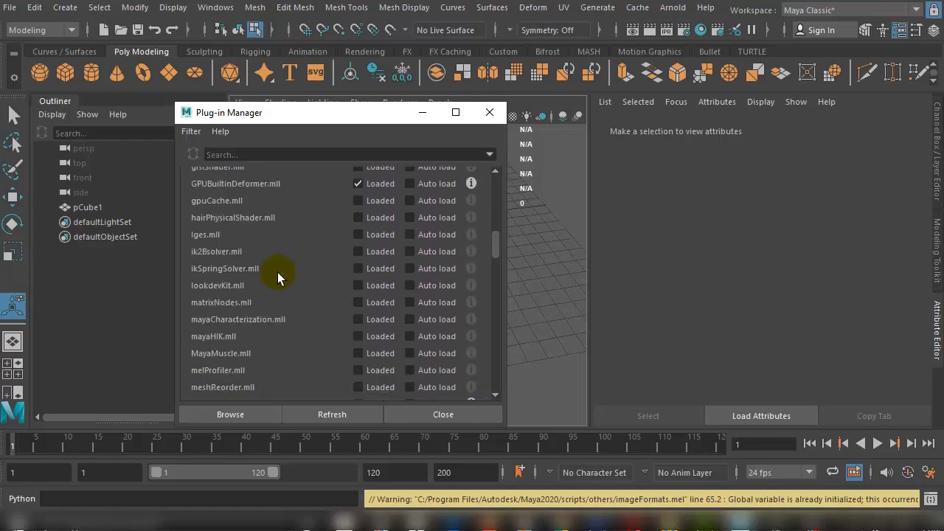
scroll(277, 277, "down", 15)
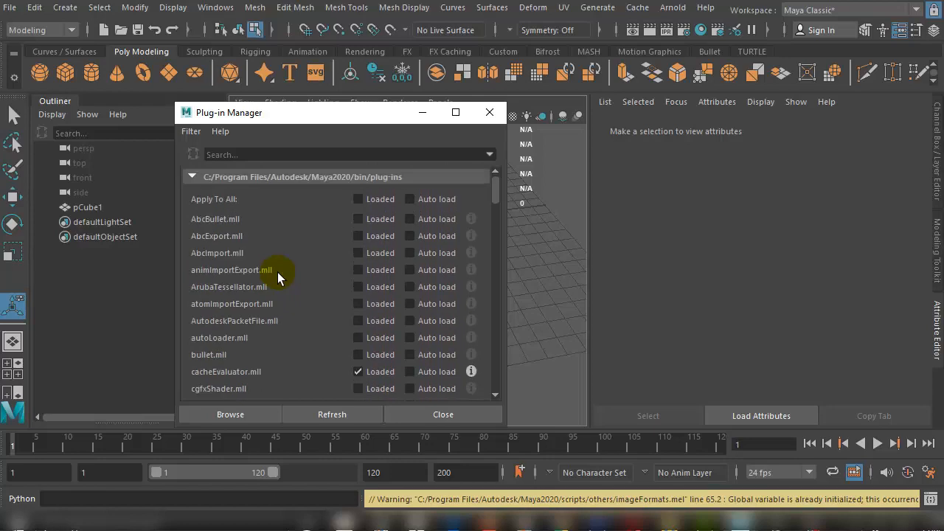
scroll(279, 276, "down", 15)
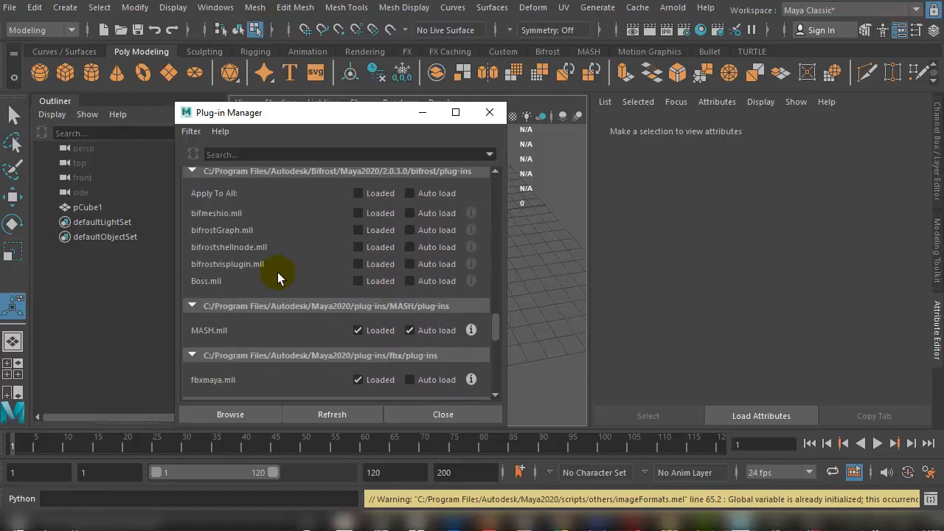
scroll(250, 275, "down", 3)
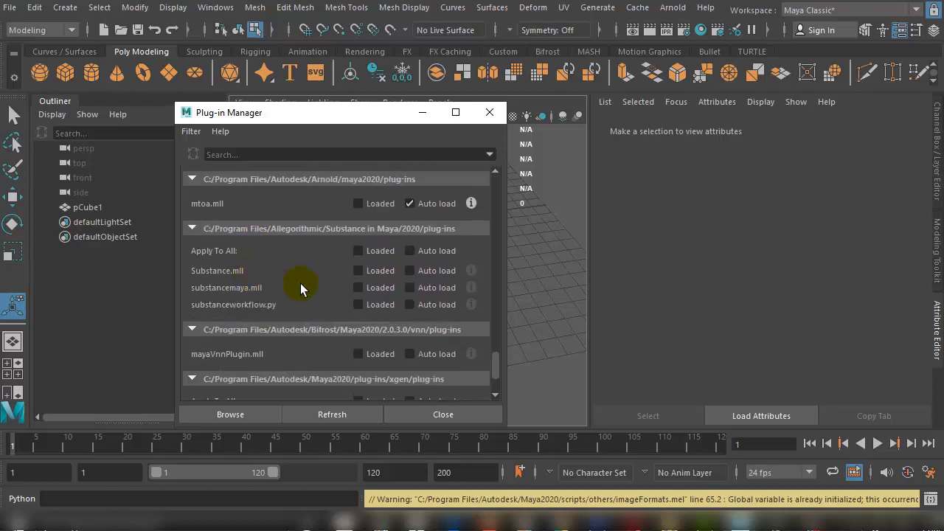
scroll(300, 283, "down", 5)
scroll(290, 292, "up", 10)
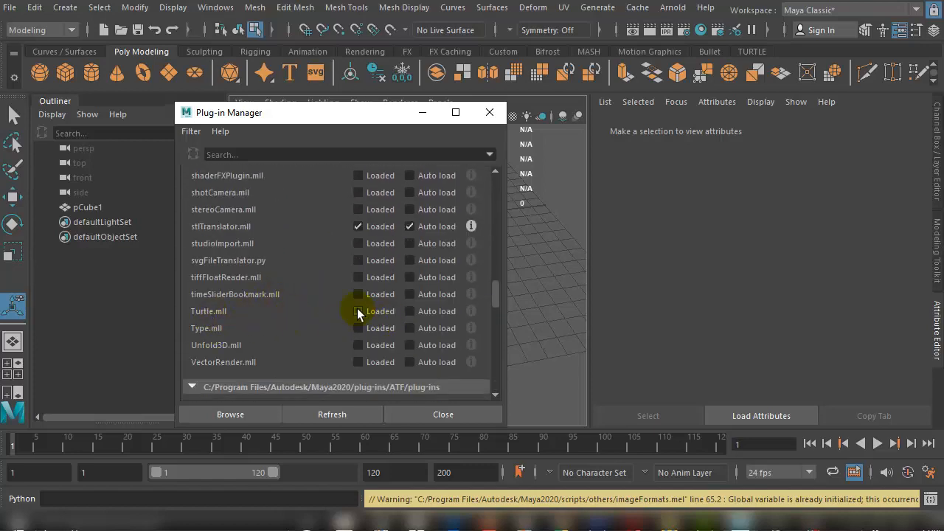
scroll(329, 268, "up", 8)
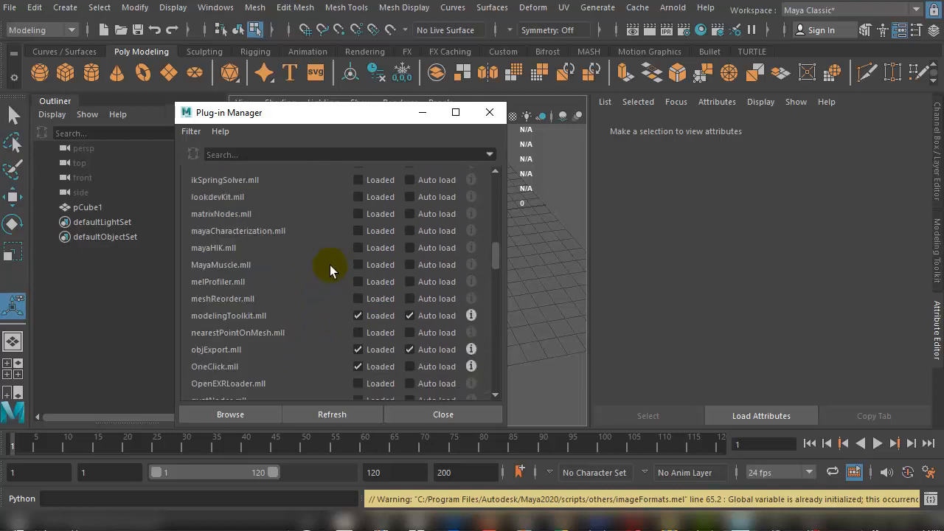
scroll(329, 265, "down", 12)
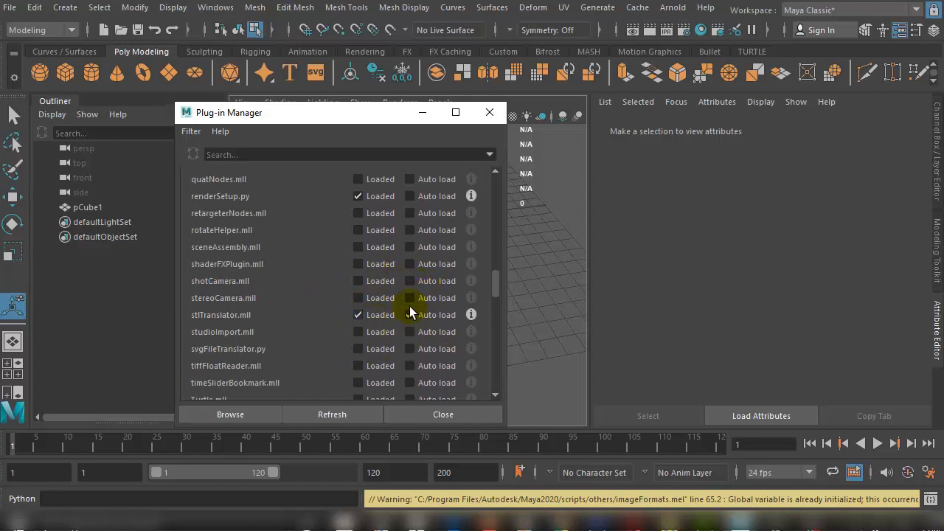
Step: Load all plug-ins in the Maya2020/bin/plug-ins folder at once and move the Plug-in Manager window up out of the way
scroll(389, 325, "up", 8)
scroll(385, 306, "up", 10)
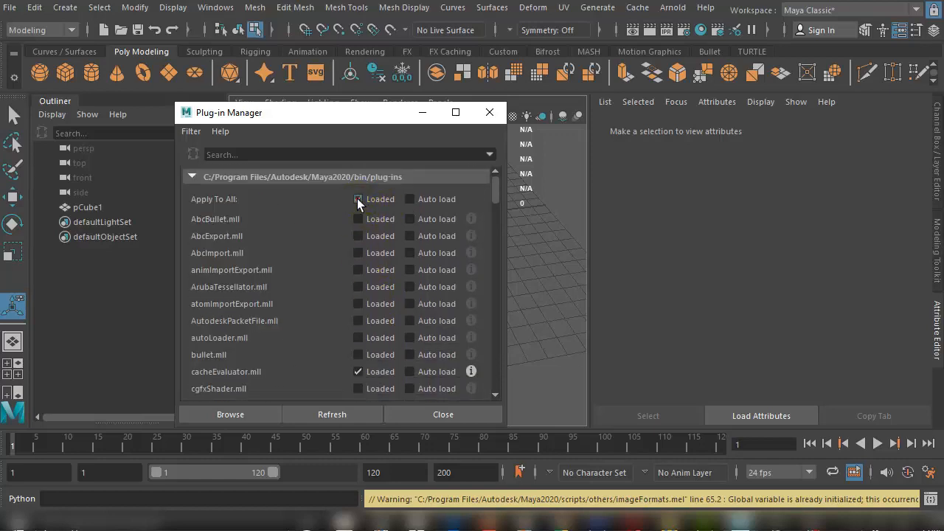
left_click(358, 200)
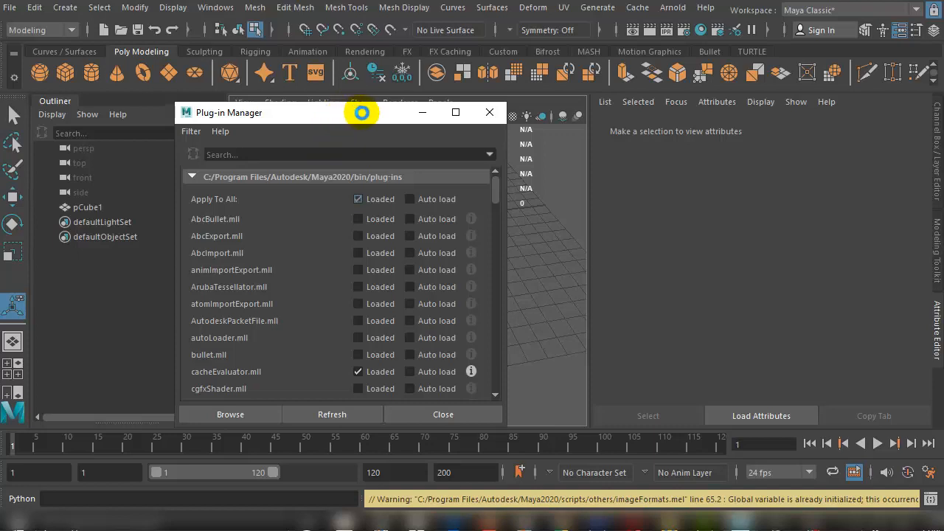
left_click_drag(366, 118, 432, 65)
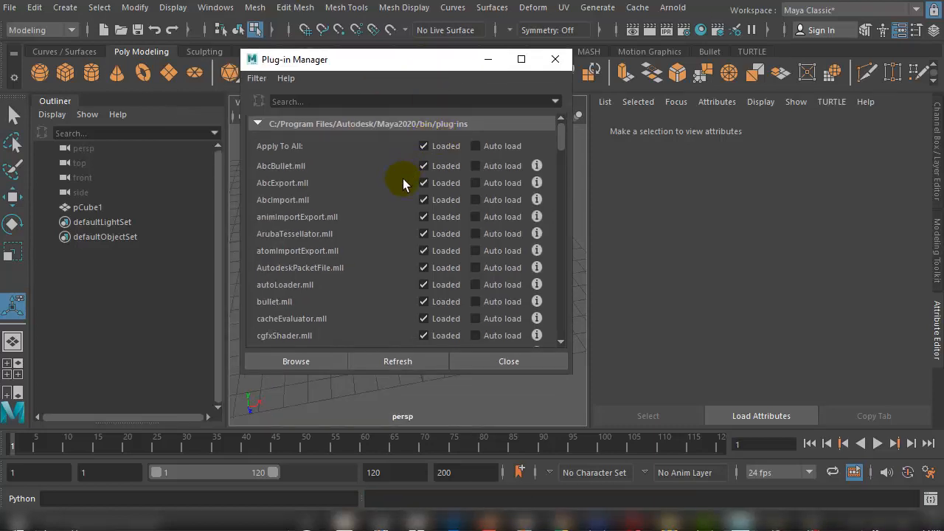
Step: Unload only the Fur.mll plug-in from the Maya2020/bin/plug-ins folder and close the Plug-in Manager
scroll(403, 185, "down", 4)
scroll(403, 184, "down", 2)
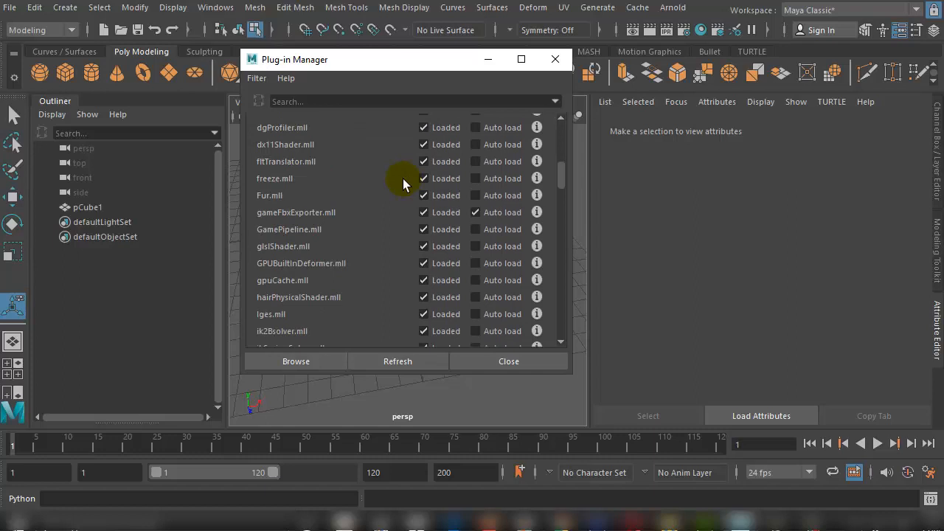
scroll(403, 184, "up", 6)
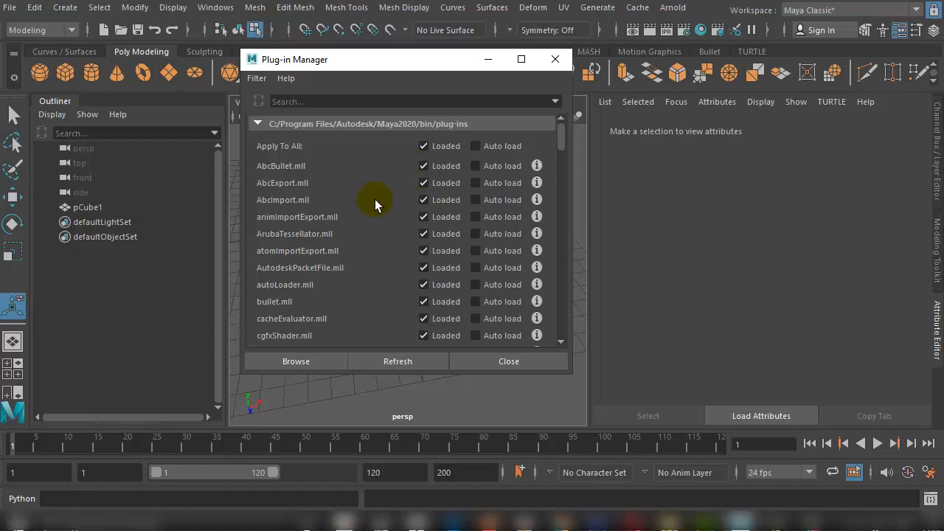
scroll(375, 205, "down", 5)
scroll(375, 204, "down", 1)
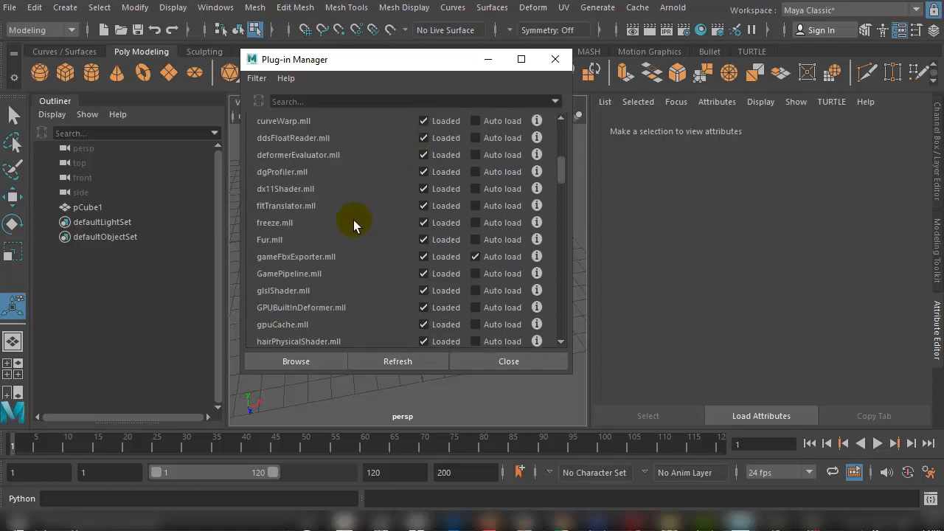
scroll(387, 240, "down", 2)
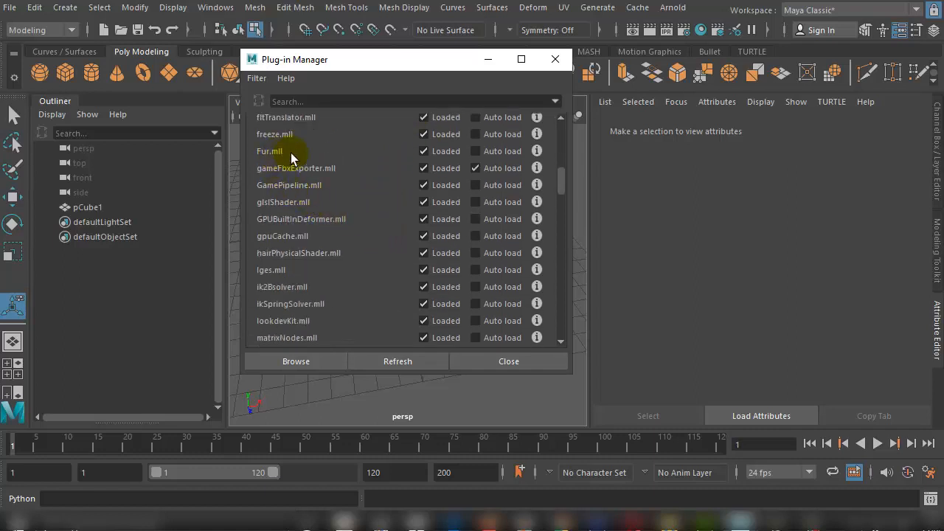
left_click(423, 152)
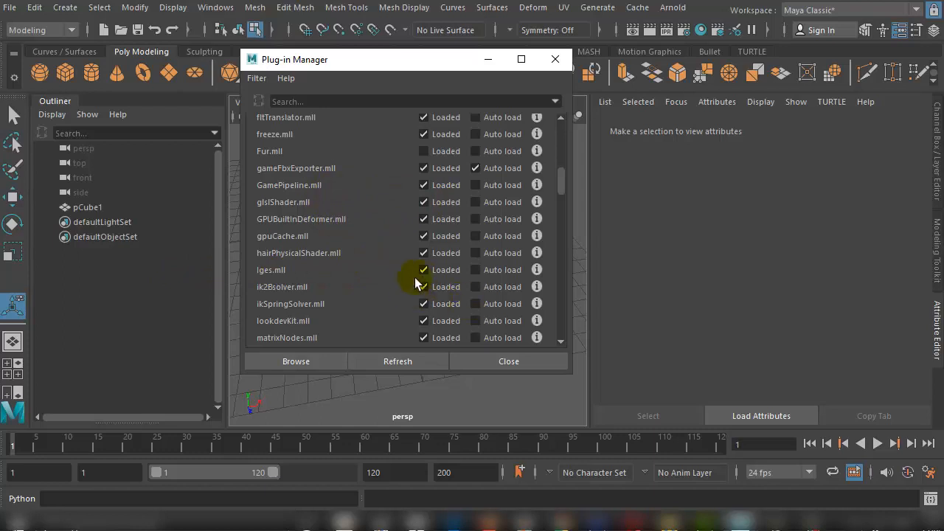
left_click(514, 360)
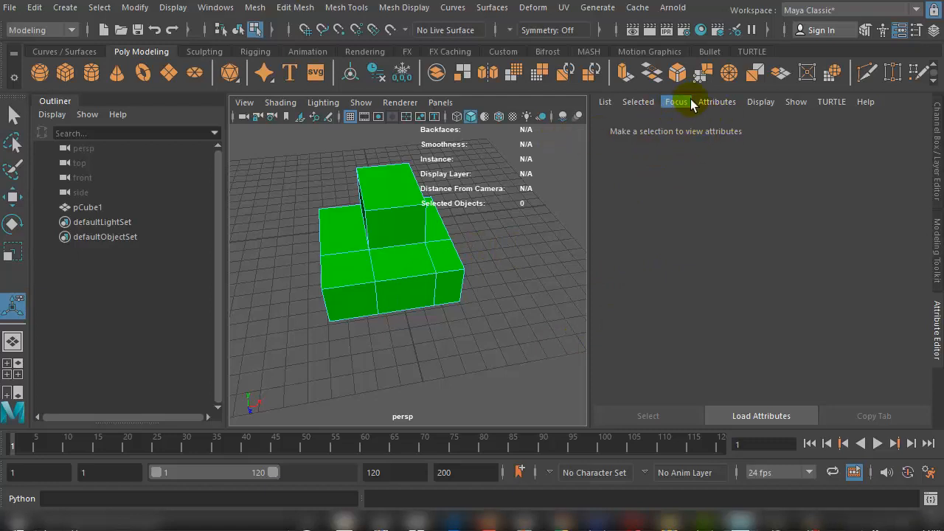
Step: Preview the Modeling - Standard and Sculpting workspaces and return to the Maya Classic workspace
left_click(917, 11)
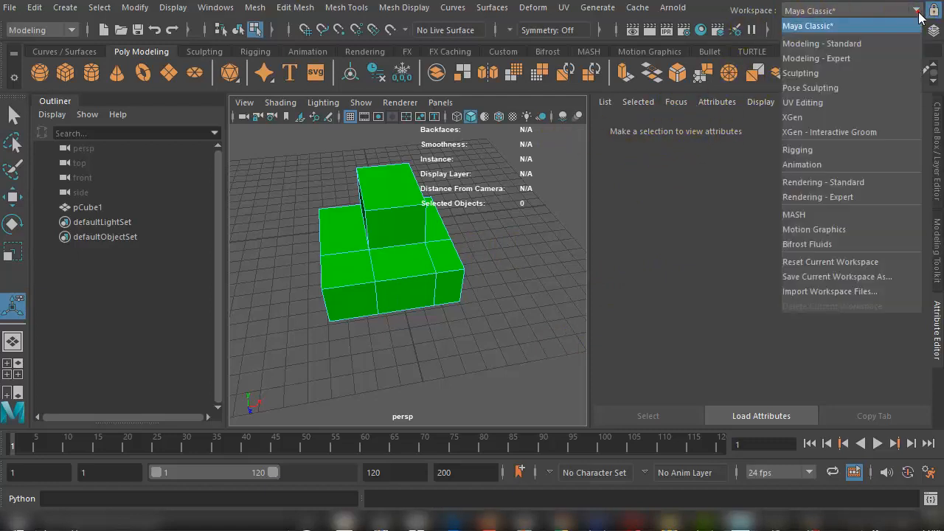
left_click(847, 43)
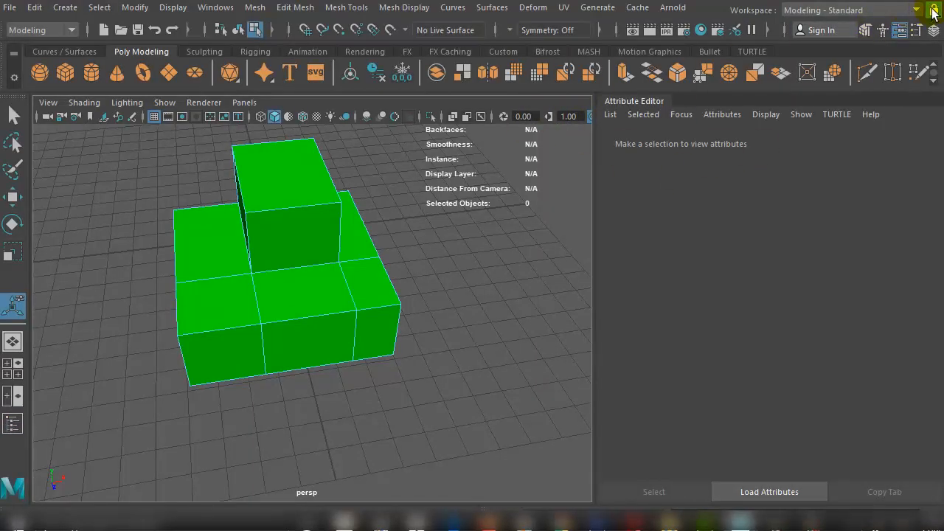
left_click(915, 10)
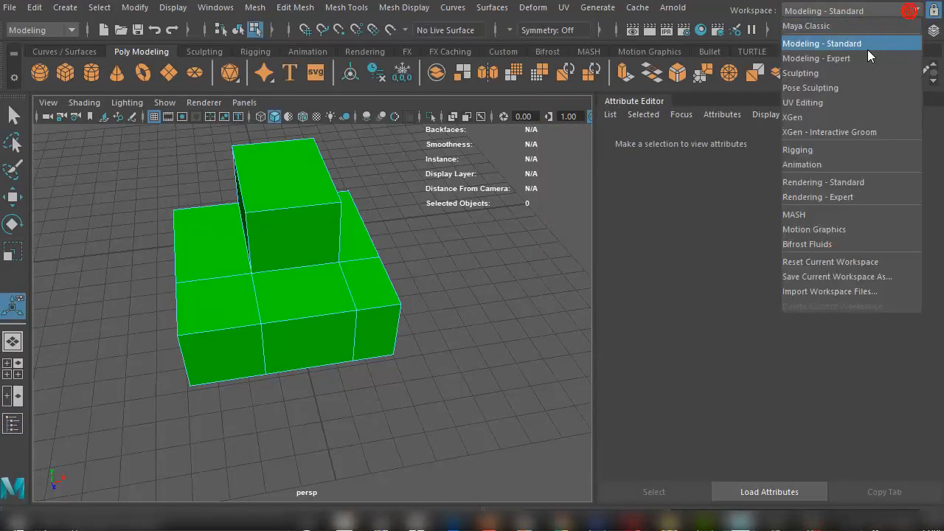
left_click(826, 71)
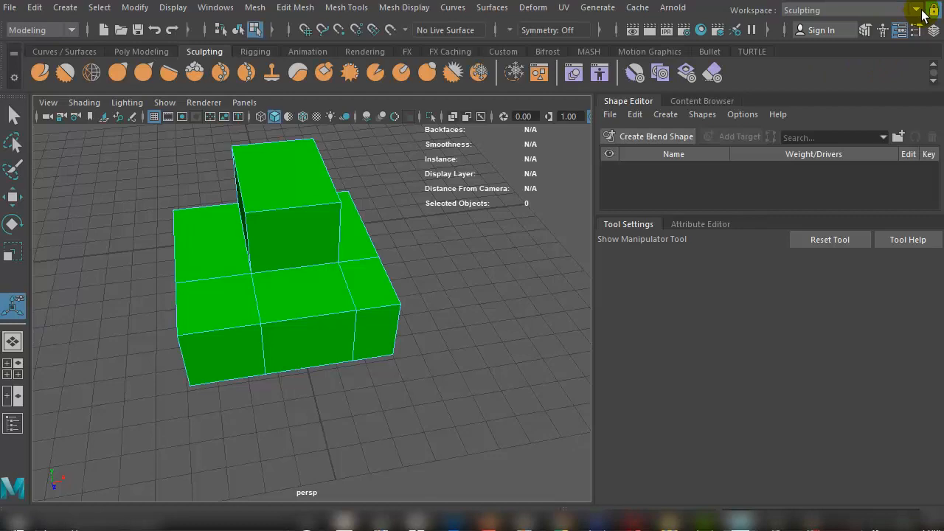
left_click(915, 10)
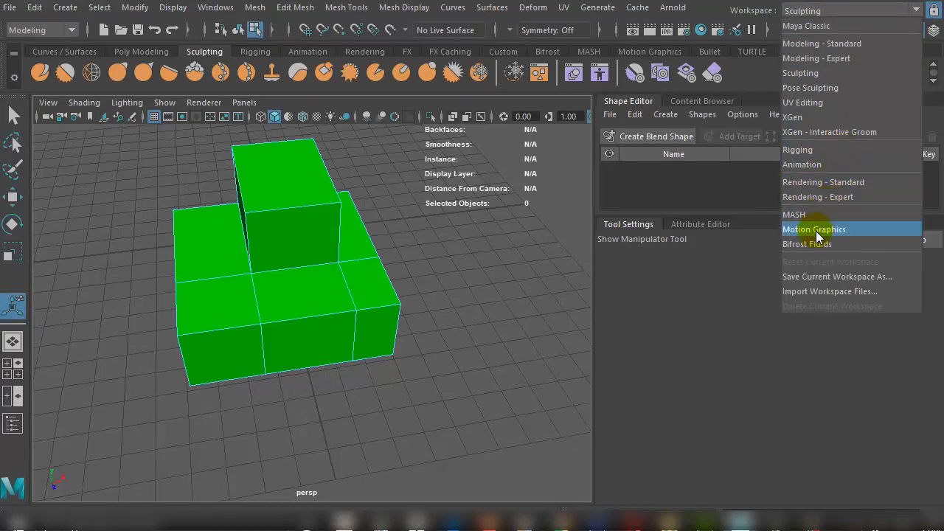
left_click(809, 26)
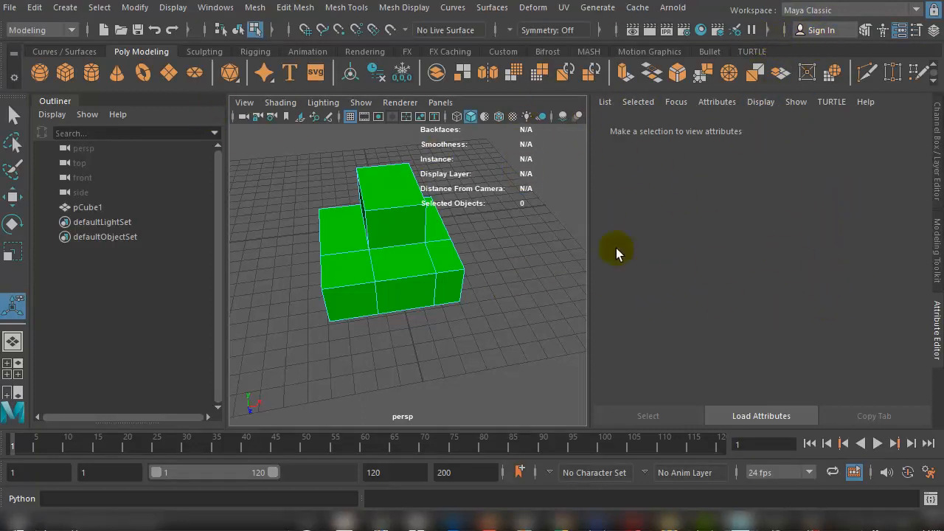
Step: Reset the Maya Classic workspace to its factory default layout
left_click(216, 8)
mouse_move(229, 36)
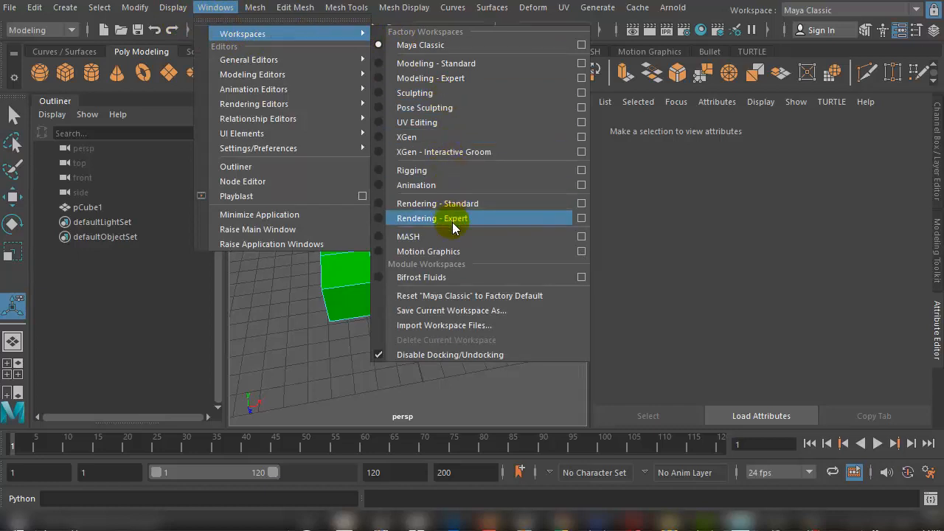
left_click(451, 297)
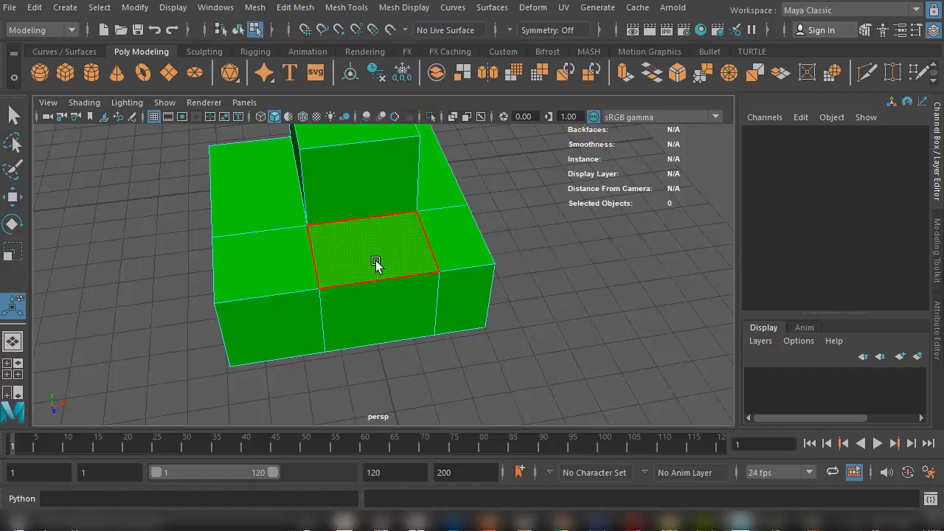
scroll(375, 262, "down", 5)
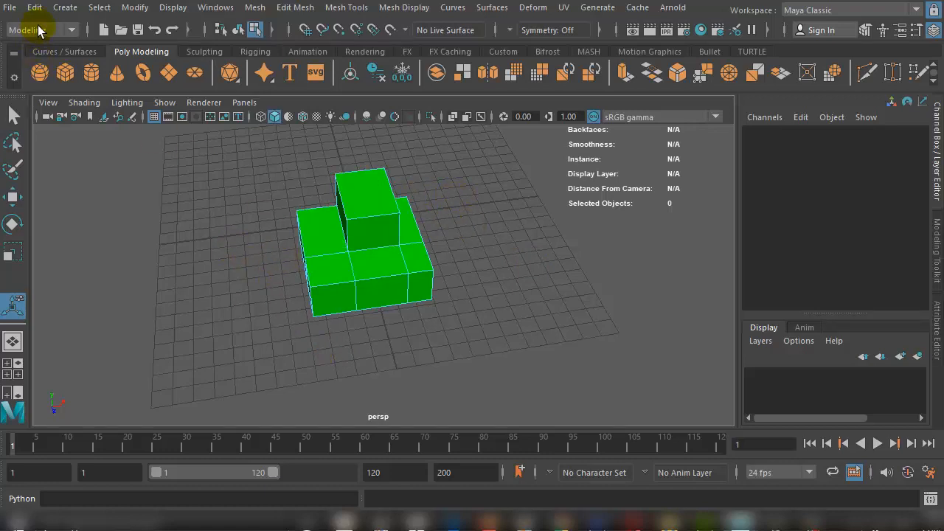
left_click(128, 8)
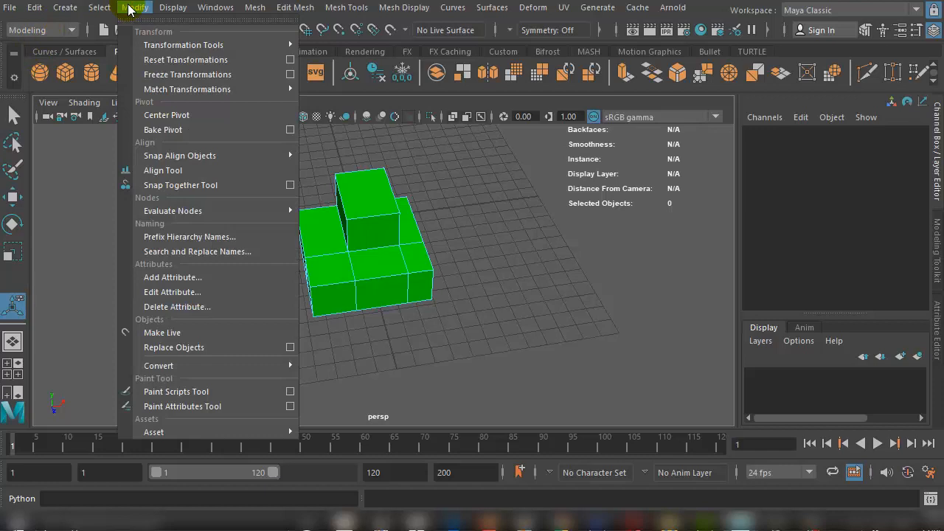
mouse_move(38, 12)
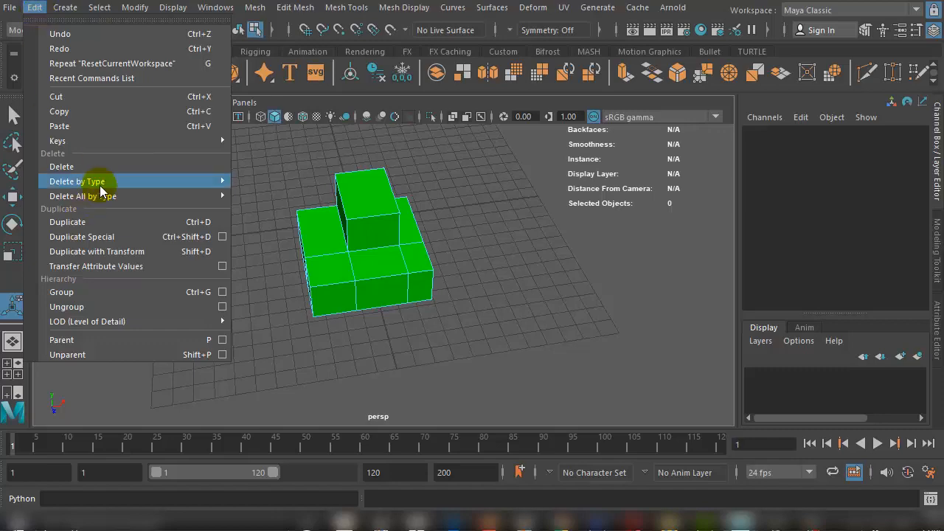
left_click(30, 7)
left_click(29, 7)
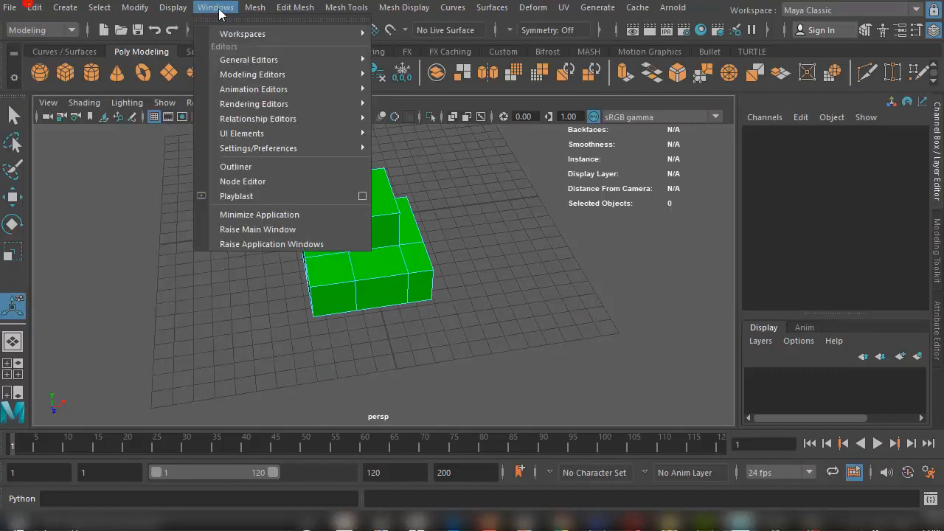
Step: Review the interface element visibility options and the available workspaces with their reset, save, import and docking options
left_click(215, 7)
left_click(215, 7)
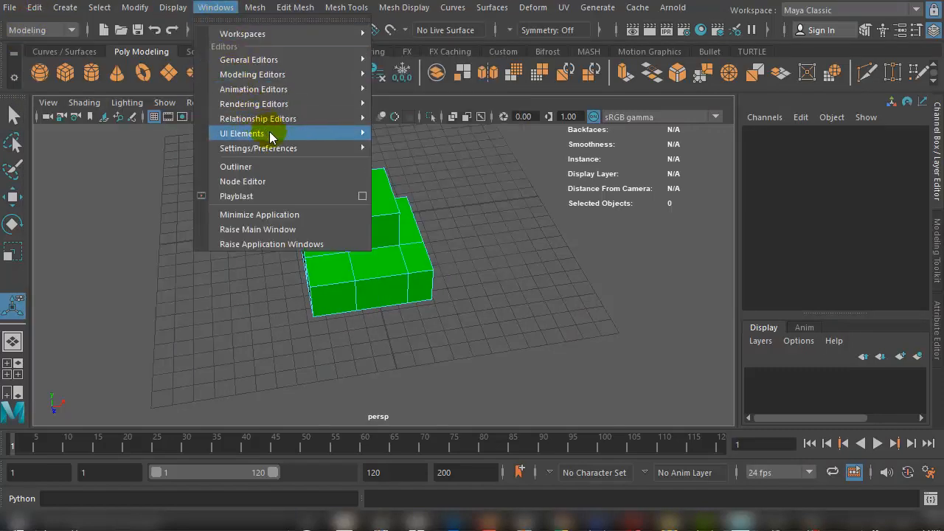
mouse_move(336, 133)
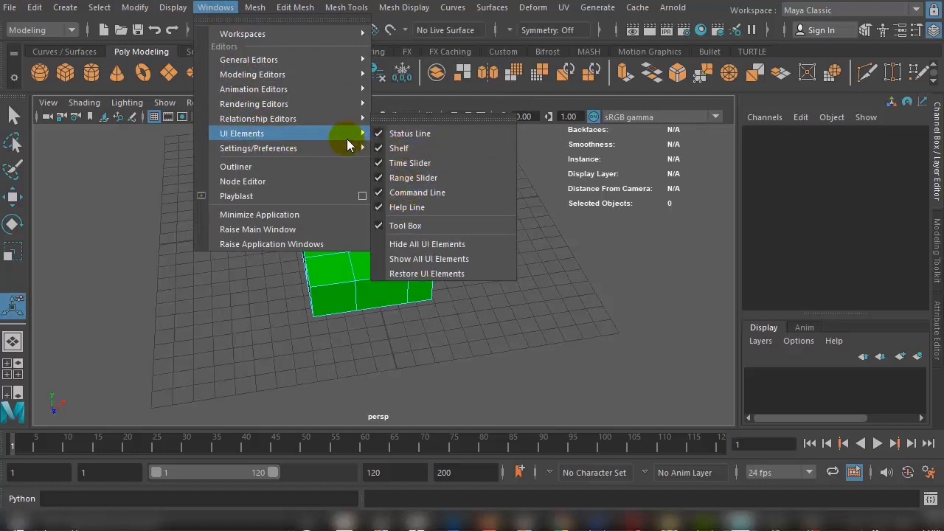
mouse_move(348, 149)
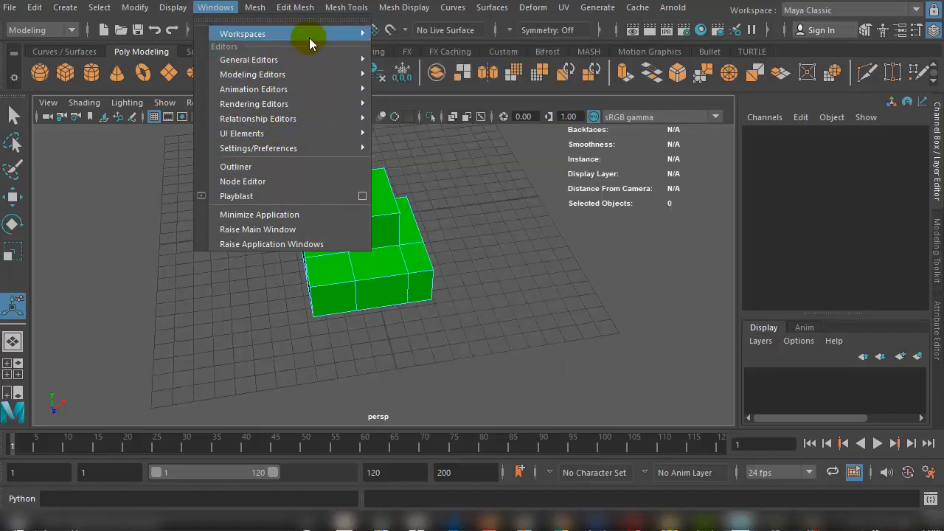
mouse_move(328, 35)
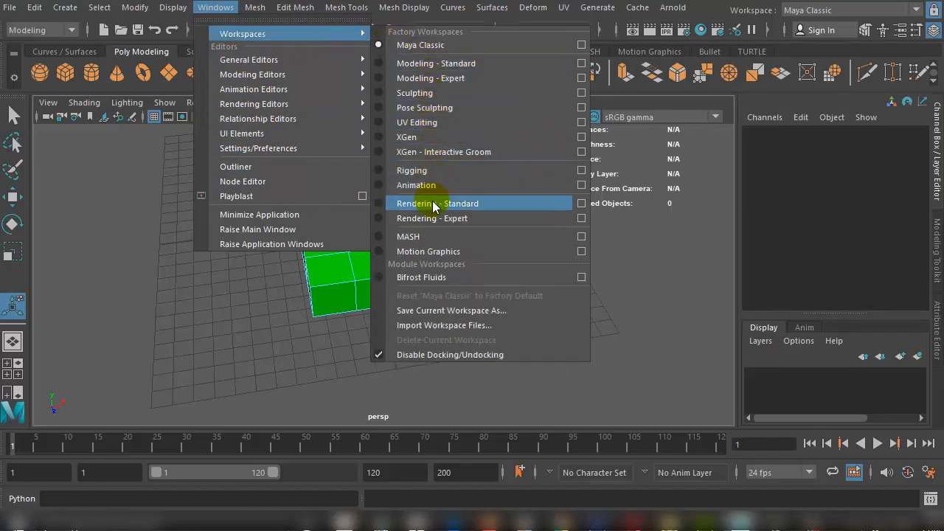